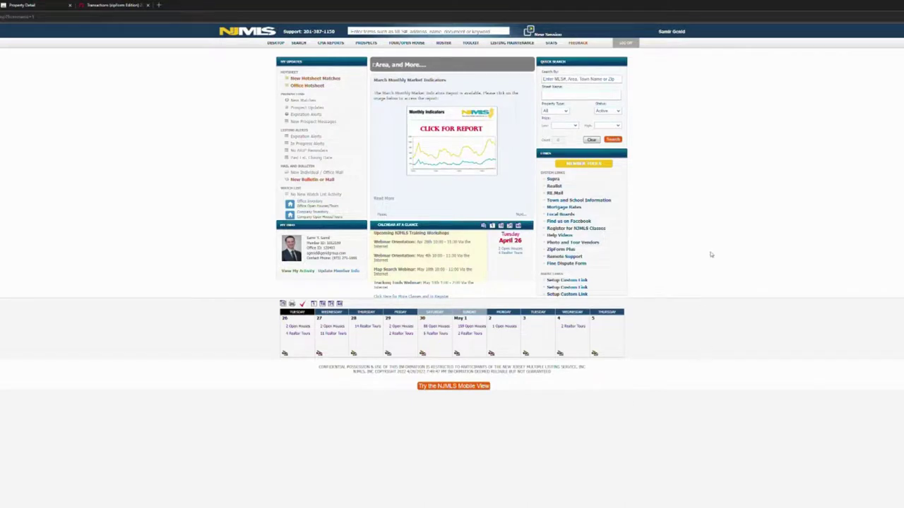
From the member home dashboard, bring up the LISTING MAINTENANCE menu in the top navigation bar.
mouse_move(530, 46)
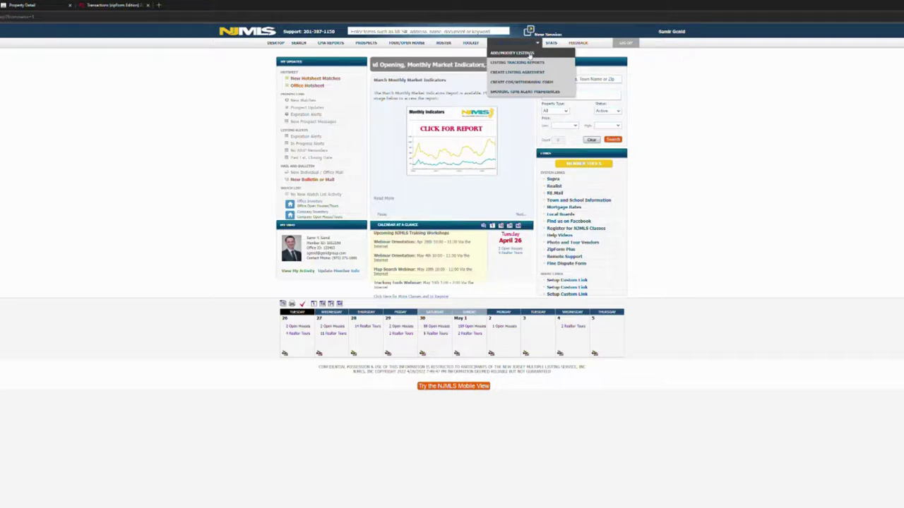
Start a new Residential listing for County 2 - Bergen, area Mahwah - 0233.
left_click(529, 56)
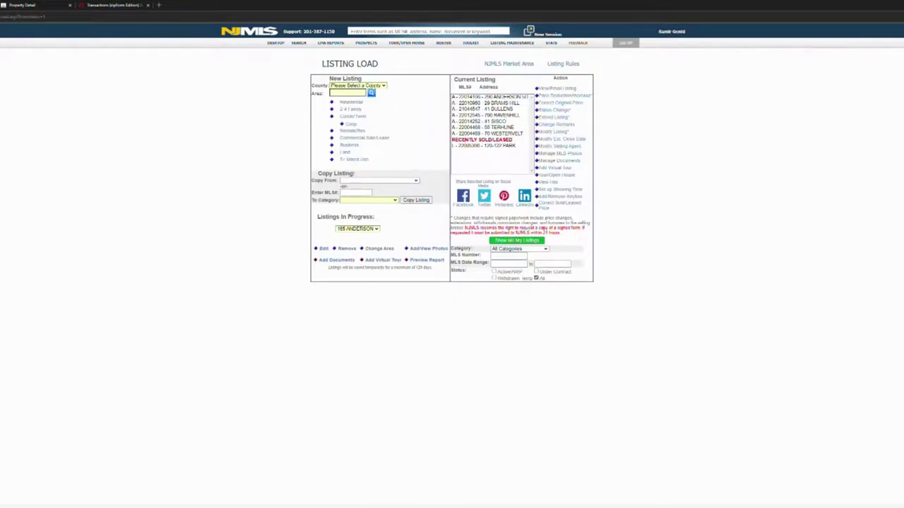
left_click(369, 103)
left_click(372, 94)
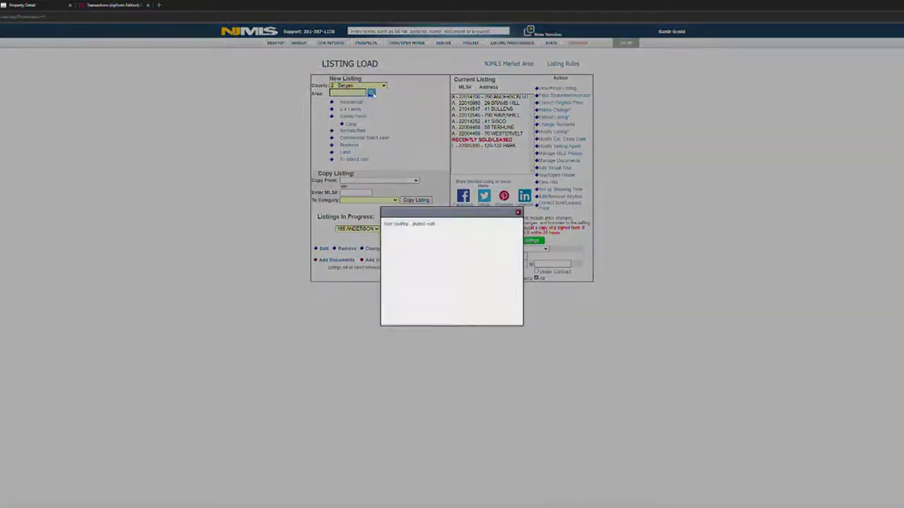
scroll(438, 255, "down", 3)
scroll(438, 255, "down", 5)
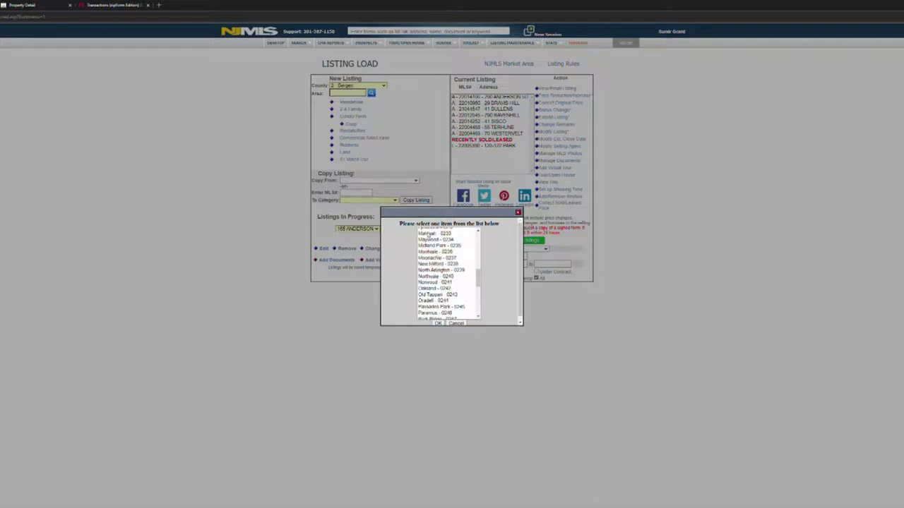
left_click(431, 234)
left_click(439, 323)
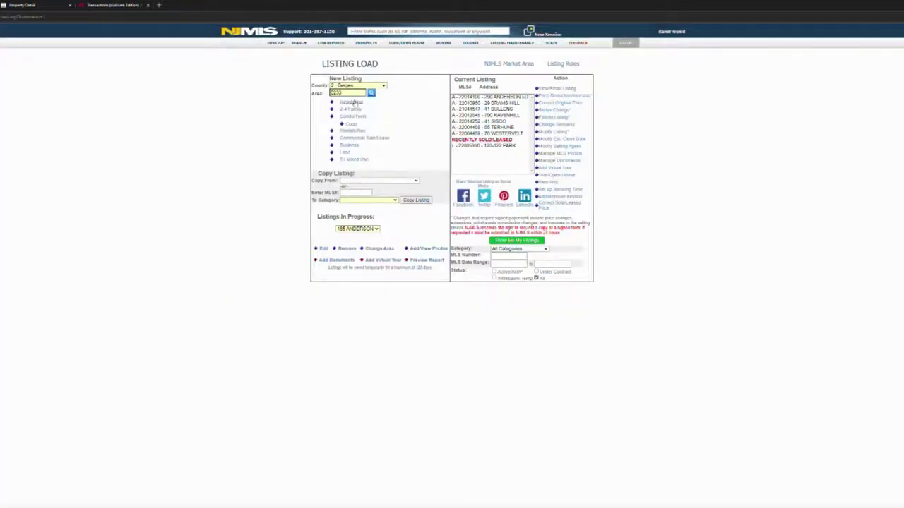
left_click(352, 102)
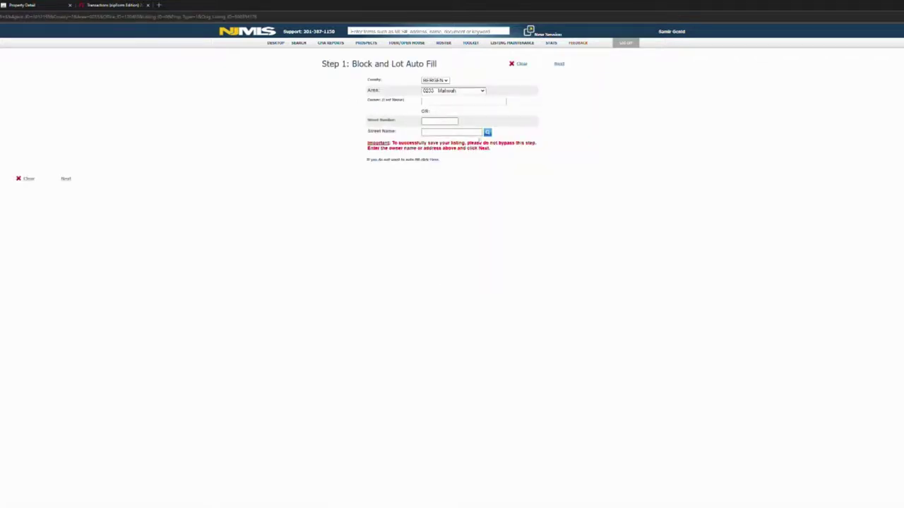
left_click(487, 133)
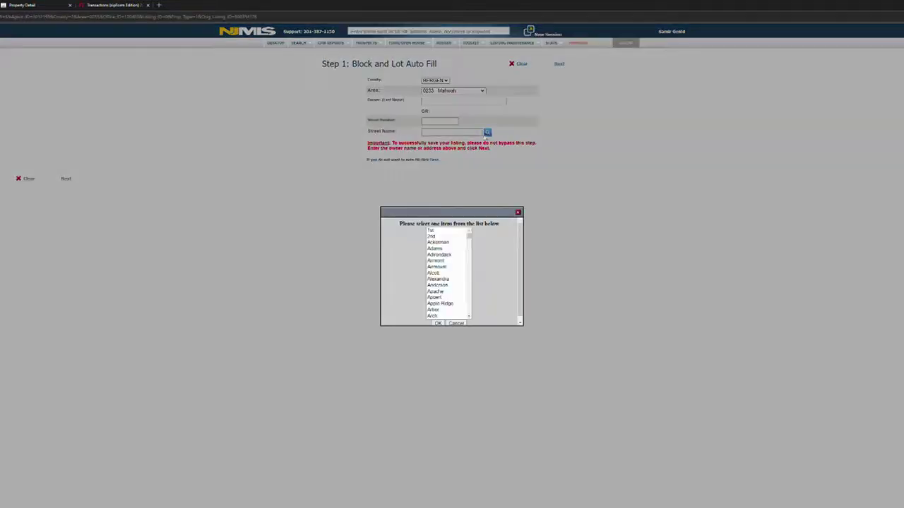
left_click(447, 273)
key("s")
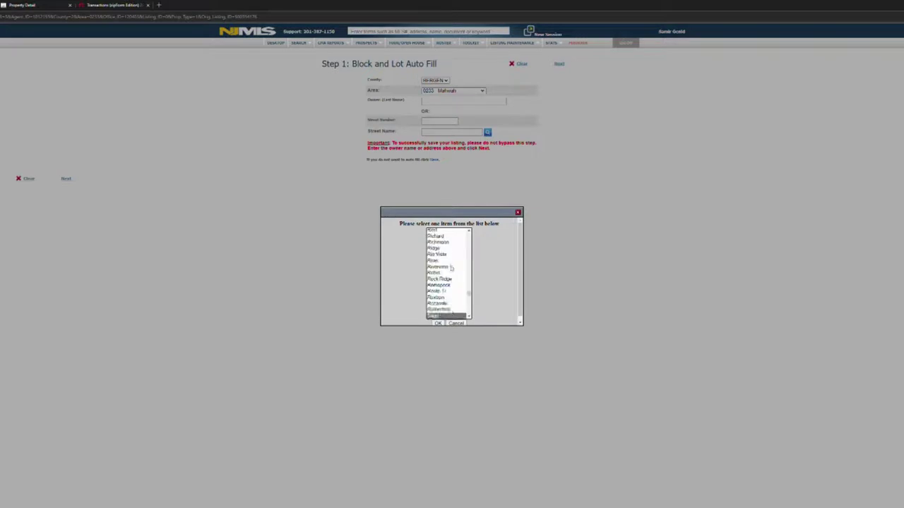
scroll(462, 295, "down", 2)
scroll(437, 292, "down", 6)
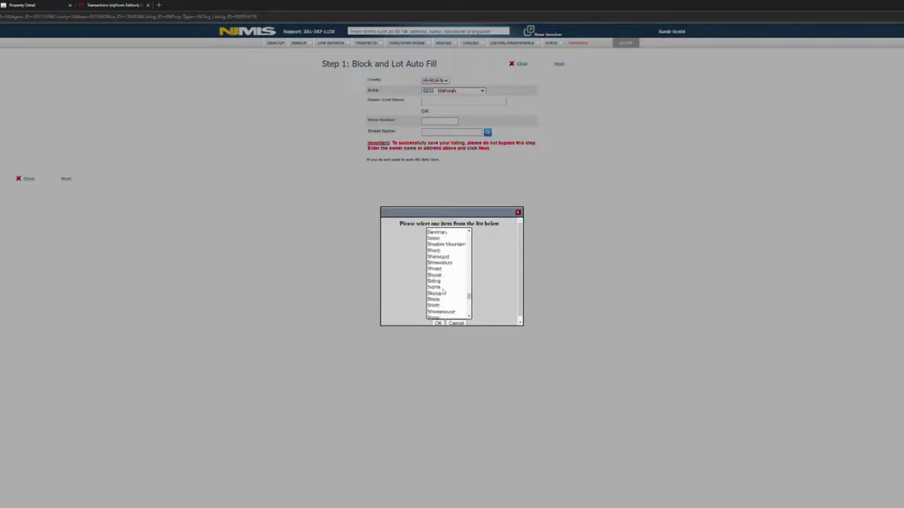
scroll(443, 291, "down", 6)
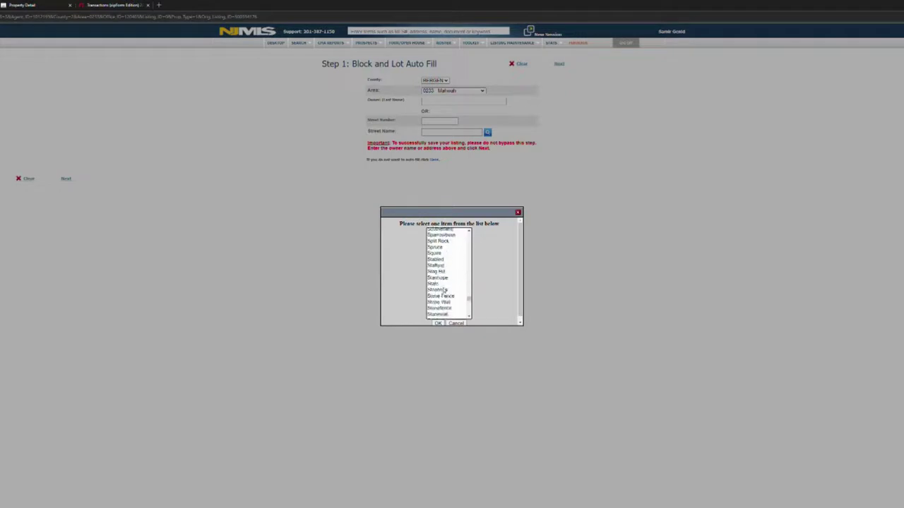
scroll(442, 291, "down", 2)
left_click(435, 283)
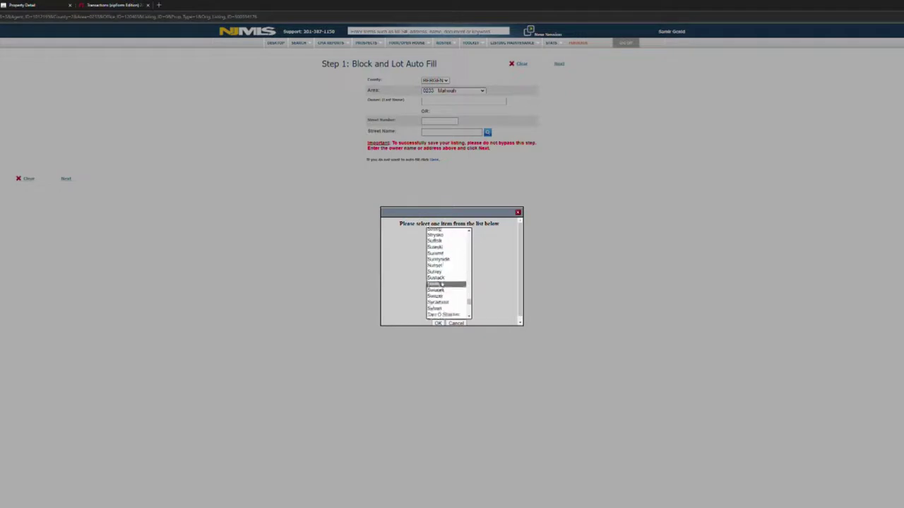
left_click(438, 323)
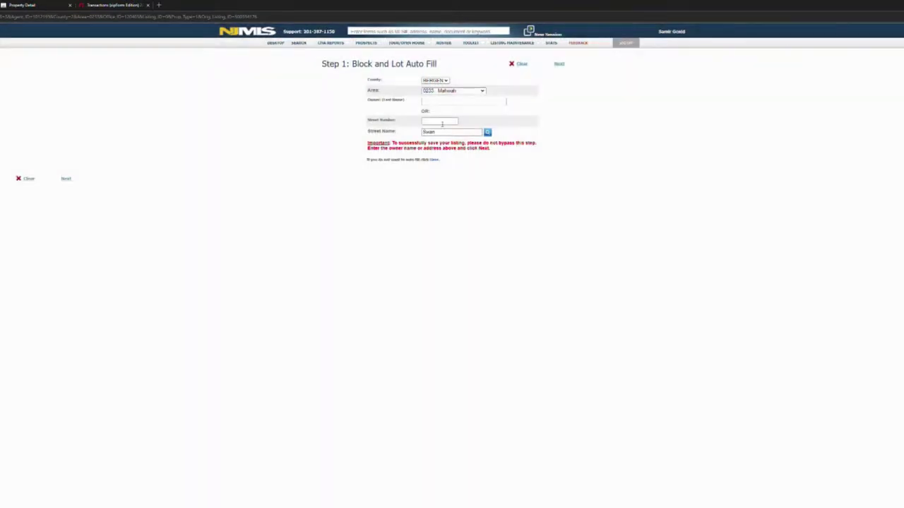
left_click(441, 121)
type("17")
left_click(561, 67)
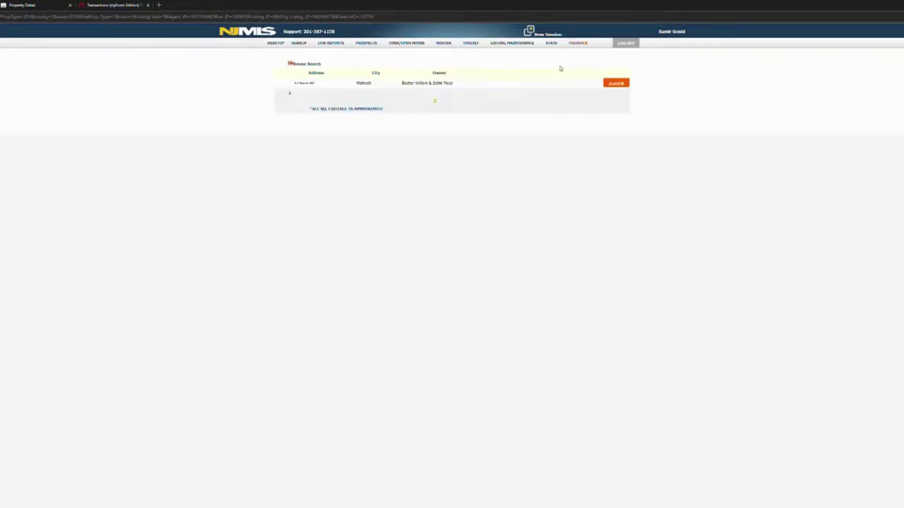
Auto-fill the new listing form from the found Mahwah property record.
left_click(622, 85)
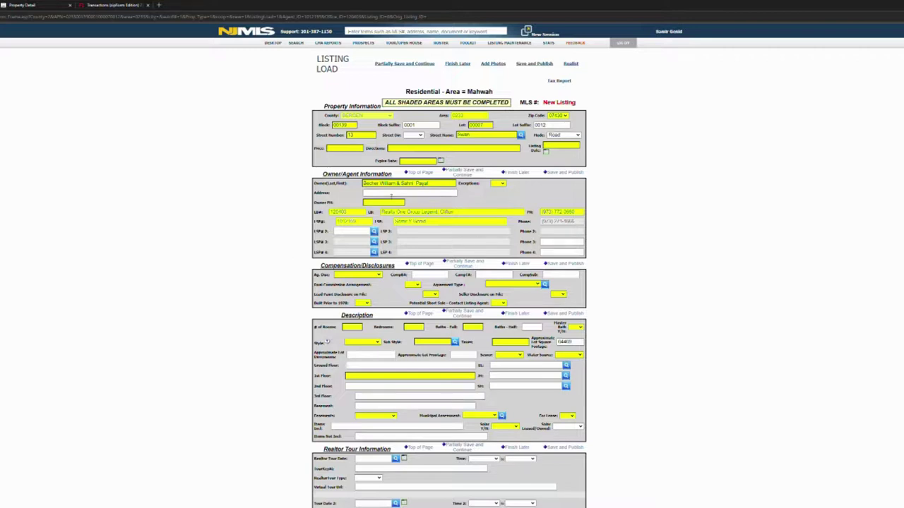
Switch to the Transactions (zipForm Edition) documents.
left_click(132, 5)
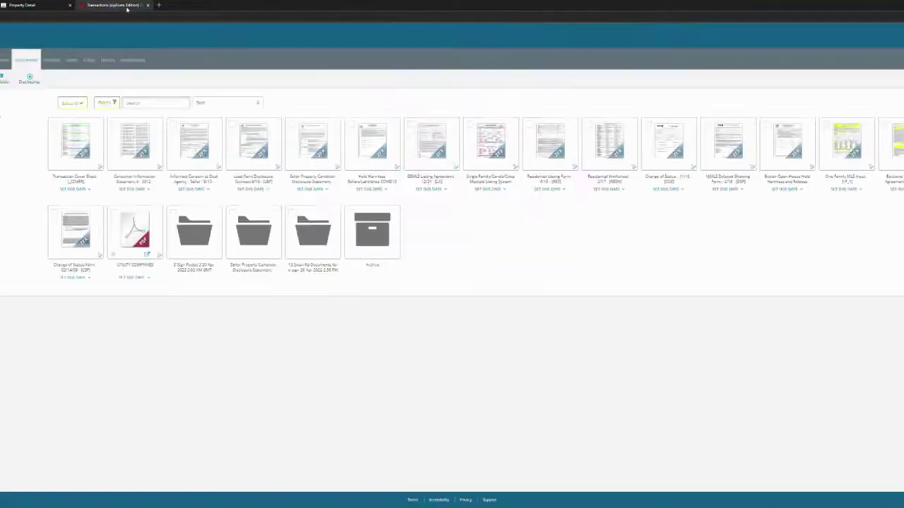
Browse the transaction's folders to reach the Swan Rd e-sign documents folder.
left_click(202, 244)
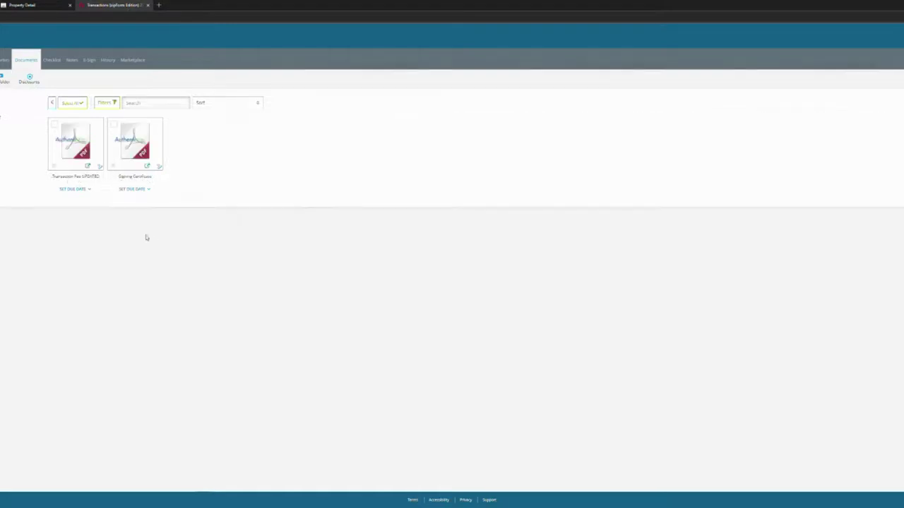
left_click(50, 103)
left_click(254, 240)
left_click(53, 103)
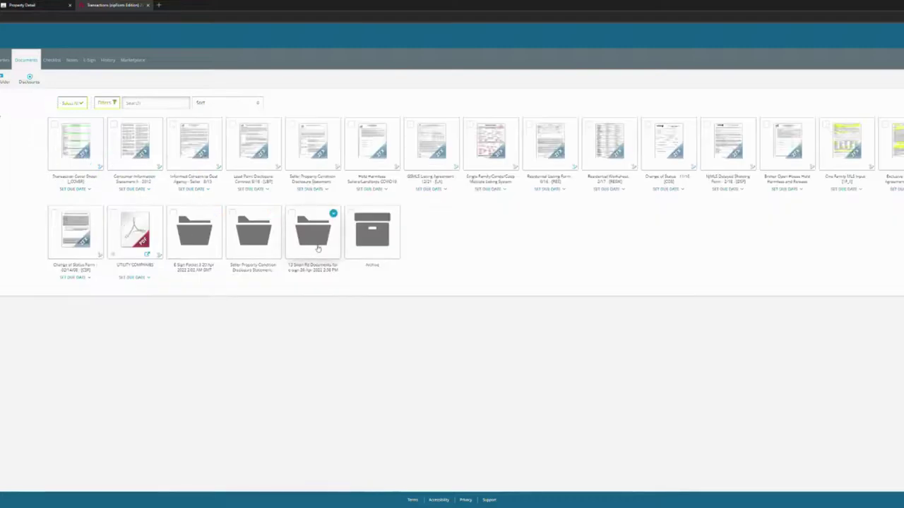
left_click(314, 236)
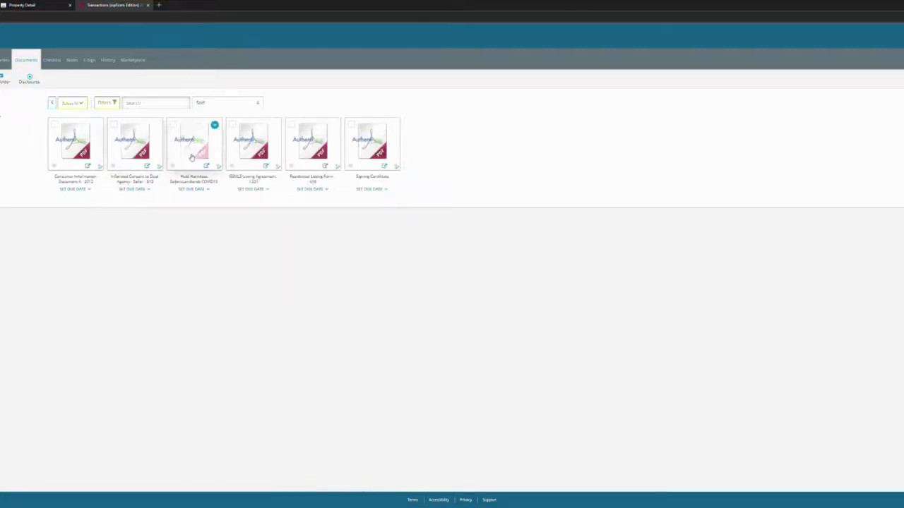
Review the signed Residential Listing Form's $1,175,000.00 price, then return to the NJMLS form.
left_click(326, 152)
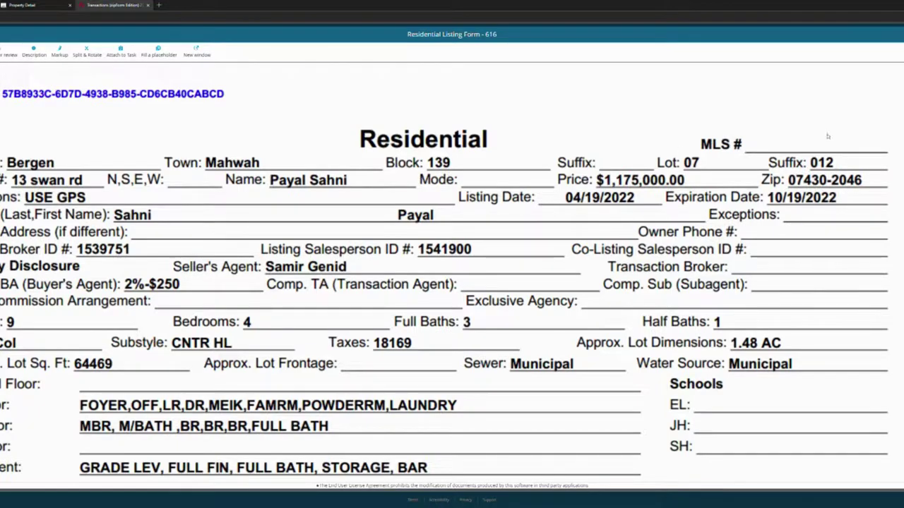
scroll(608, 167, "down", 3)
scroll(608, 165, "down", 7)
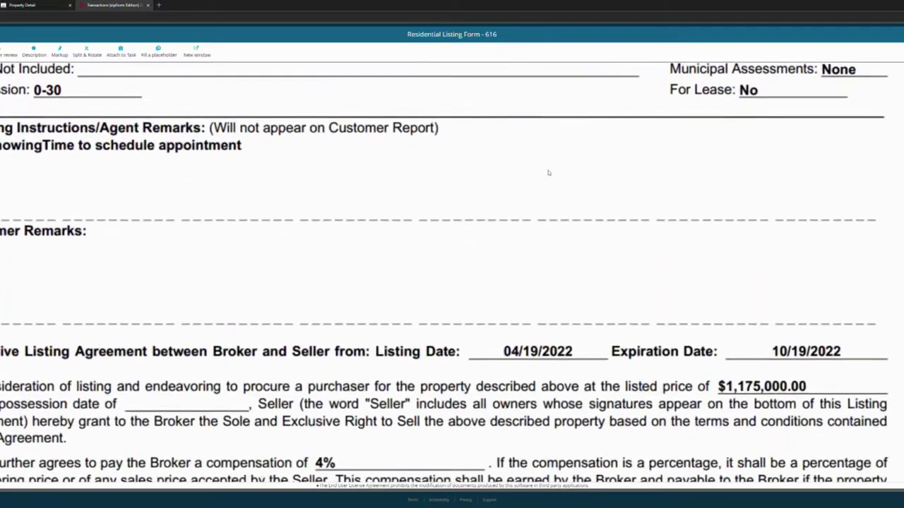
scroll(305, 172, "down", 4)
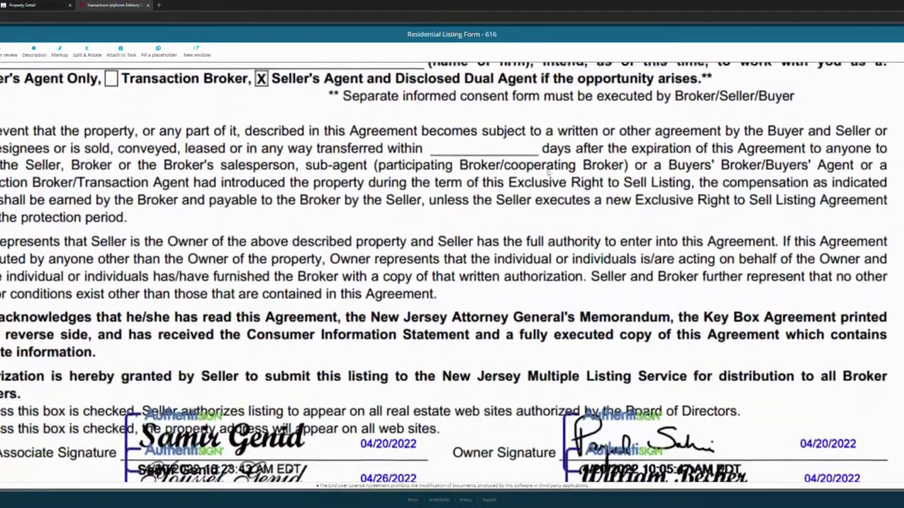
scroll(305, 172, "up", 10)
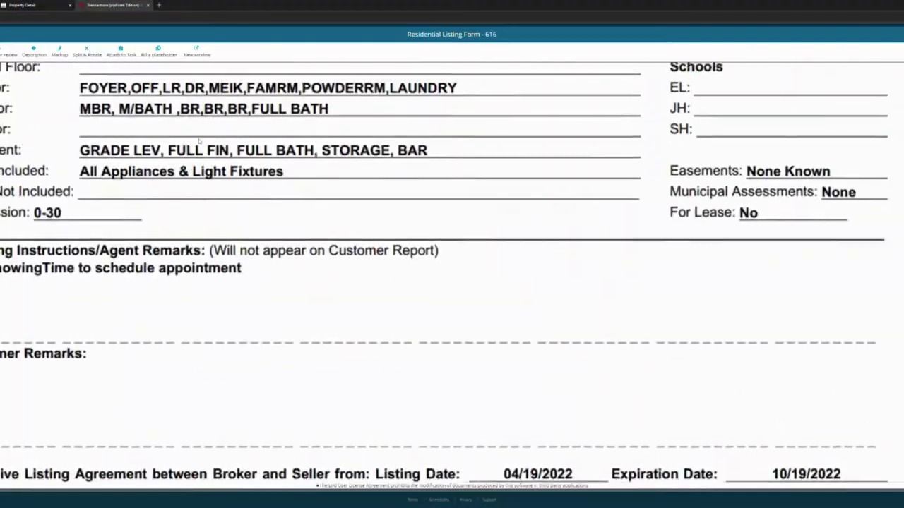
left_click(22, 5)
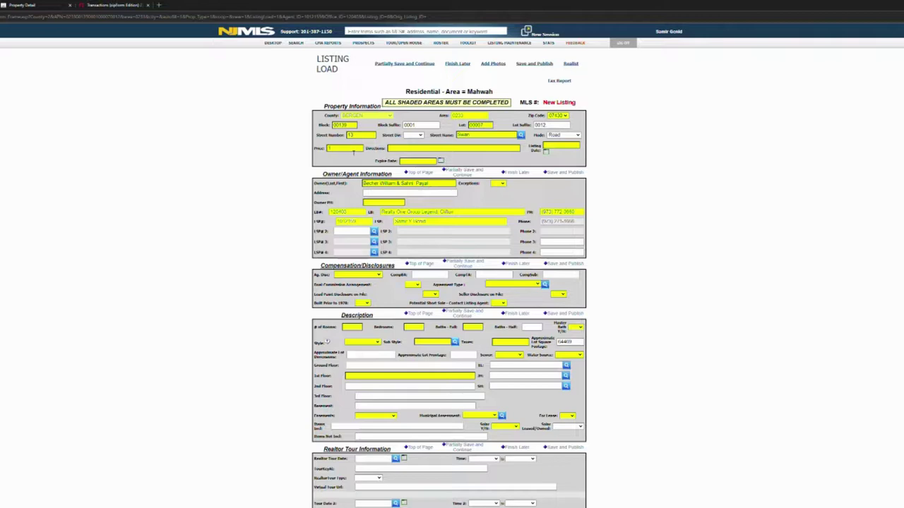
Enter the 1175000 list price and USE GPS as the directions.
left_click(353, 150)
type("1178000")
left_click(418, 149)
type("US2")
type(" GPS")
Set the listing date to 4/26/2022 and pick the expiration date from the calendar.
left_click(547, 150)
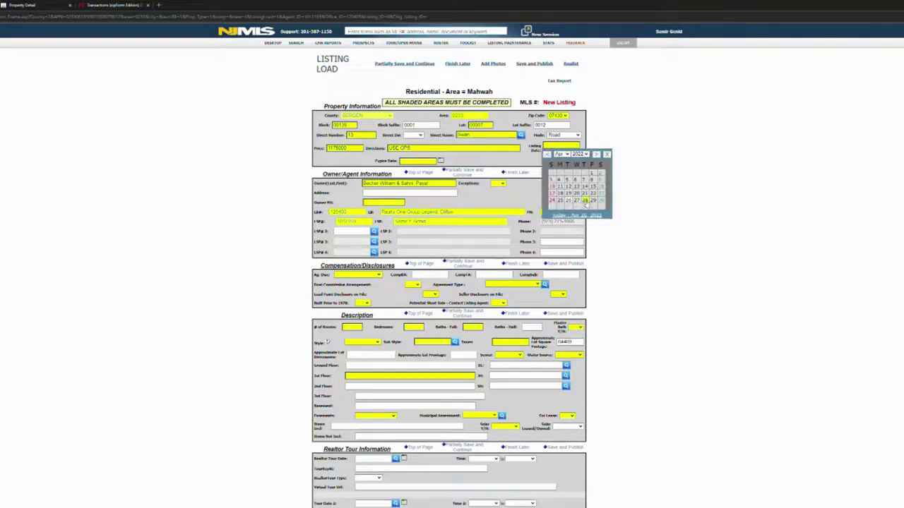
left_click(585, 200)
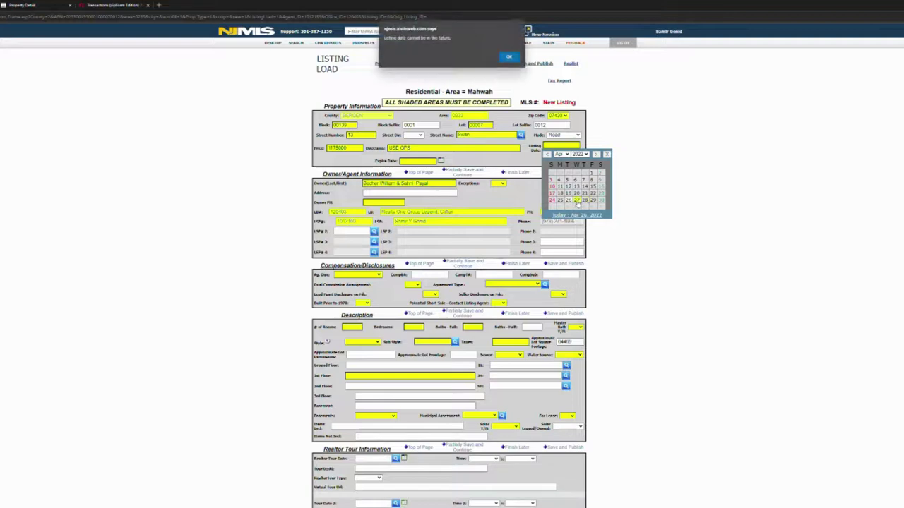
left_click(509, 58)
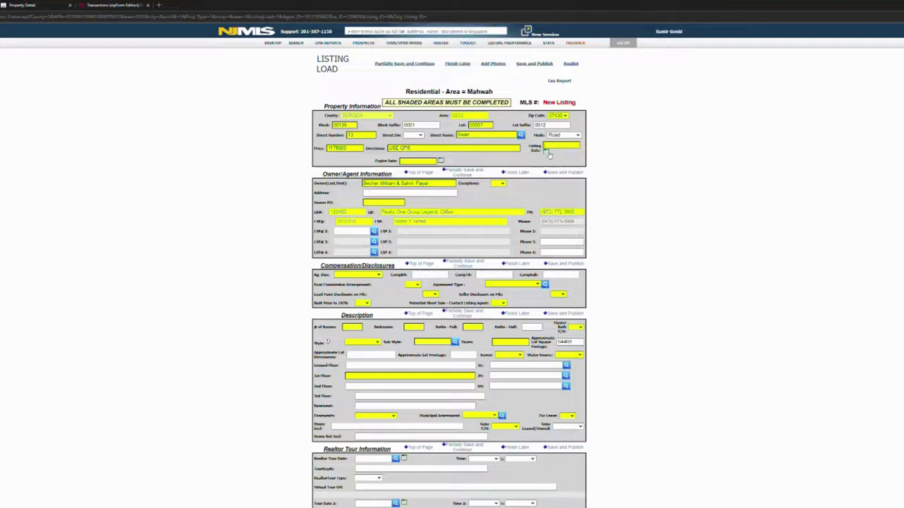
left_click(547, 152)
left_click(568, 201)
left_click(441, 161)
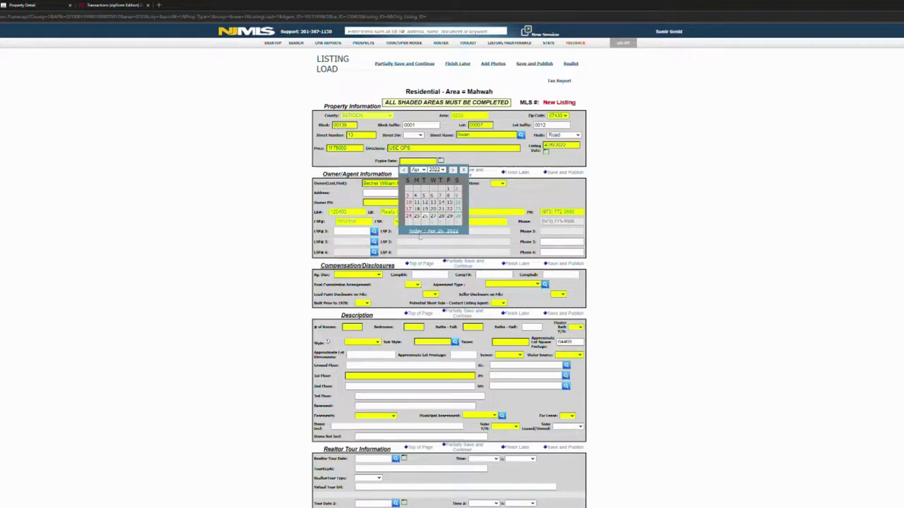
left_click(438, 216)
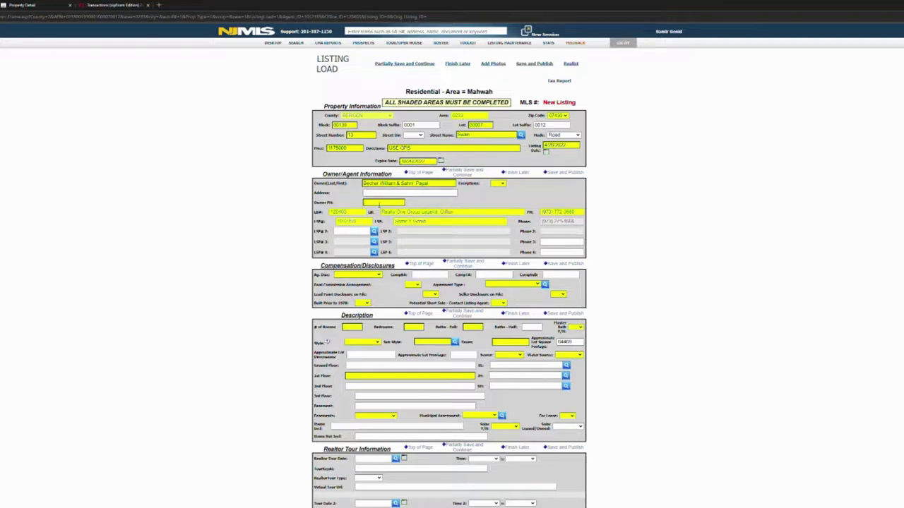
Enter the owner's phone number, Exemptions No, Sellers Agent disclosure and 2% compensation.
left_click(380, 204)
type("8888888888")
key("Tab")
left_click(500, 200)
left_click(367, 289)
left_click(427, 276)
type("2%-250")
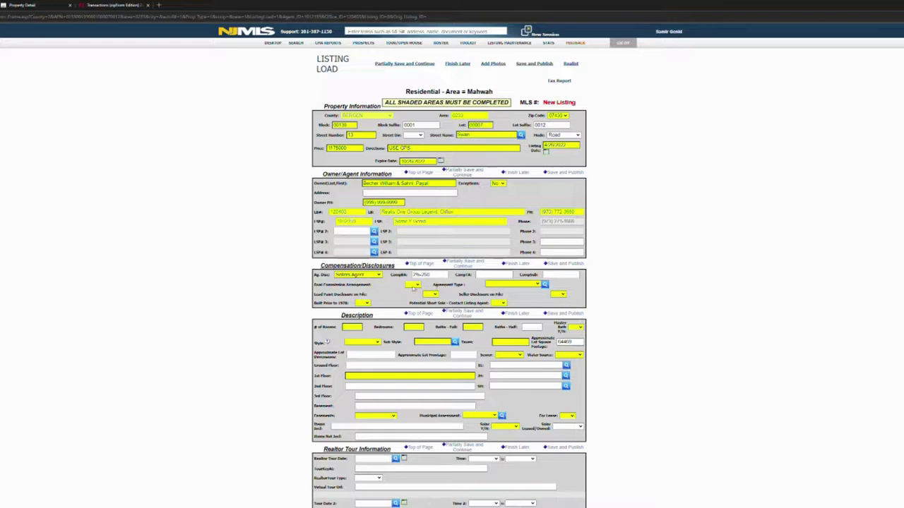
Set dual commission Yes, choose the agreement type, and mark lead paint and pre-1978 No.
left_click(420, 306)
left_click(504, 300)
left_click(433, 312)
left_click(366, 324)
key("Down")
Set seller disclosure and master bath to Yes, style Col, and sub style Cntr Hl.
left_click(555, 307)
left_click(576, 329)
left_click(574, 347)
left_click(360, 364)
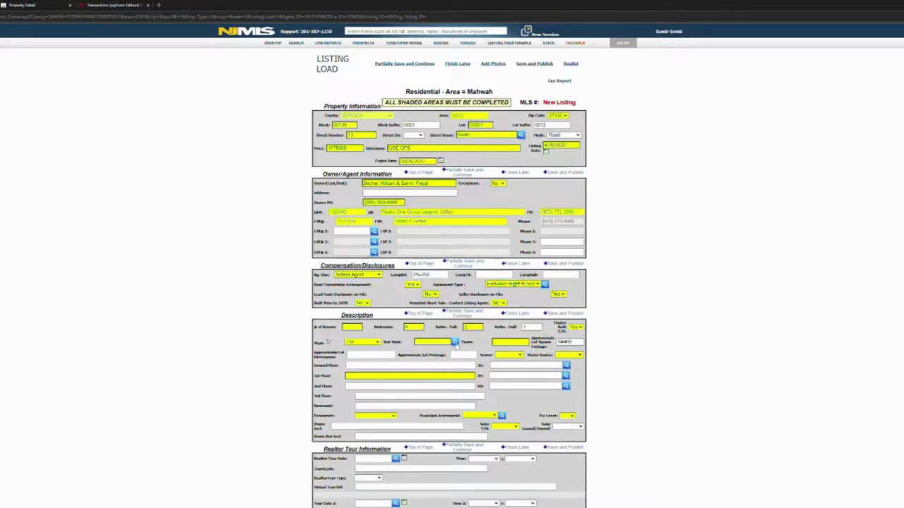
left_click(454, 341)
left_click(451, 195)
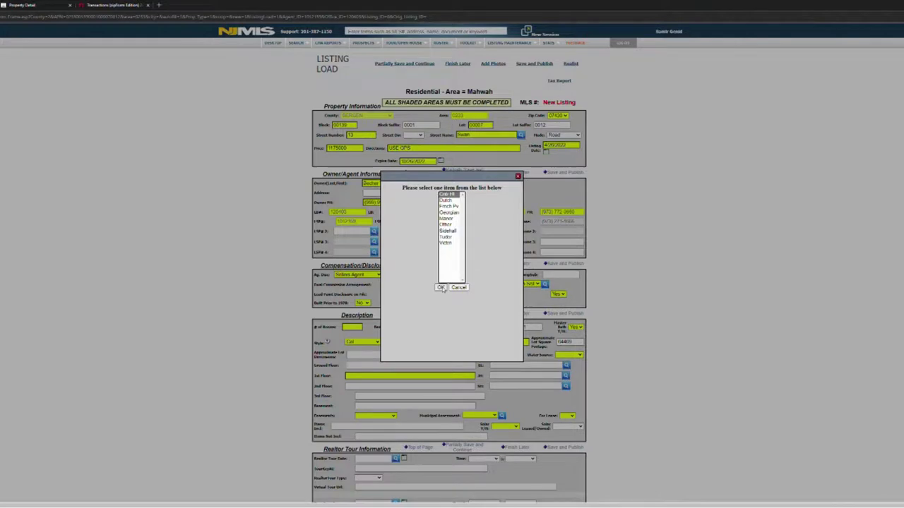
Confirm the Cntr Hl sub style, then begin entering the 18169 taxes from the tax record.
left_click(441, 288)
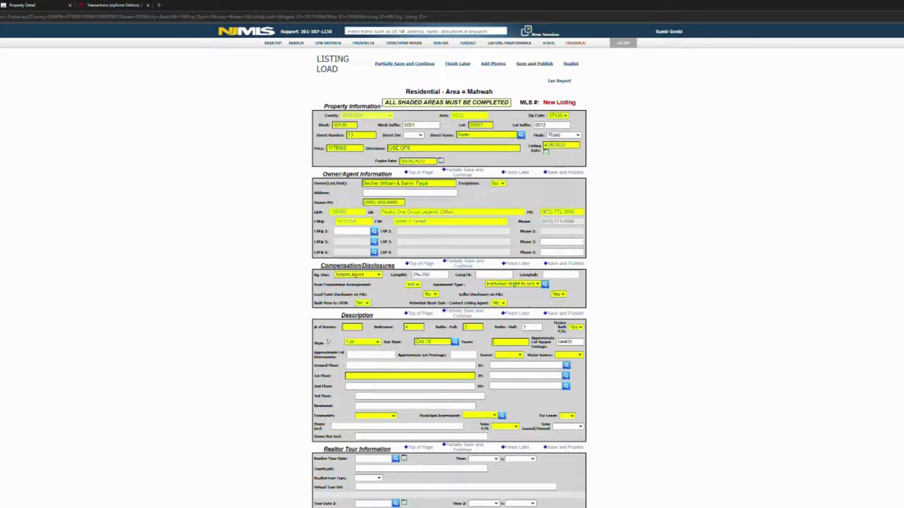
key("alt+Left")
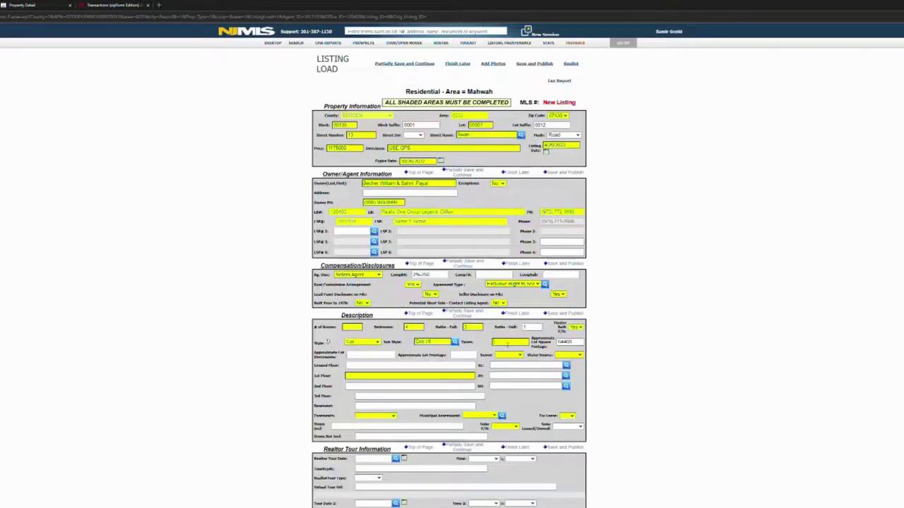
type("14989")
Check the zipForm worksheet and enter 9 as the number of rooms.
left_click(96, 5)
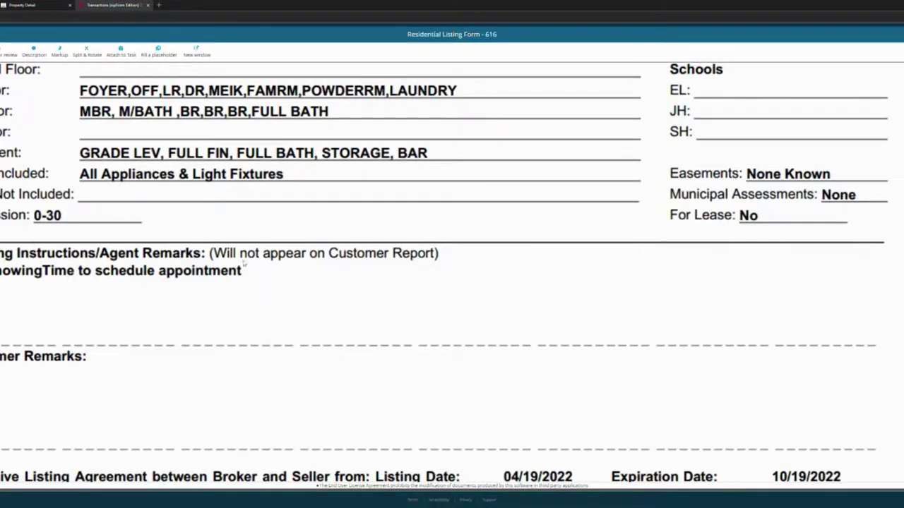
scroll(247, 264, "up", 3)
scroll(249, 265, "up", 1)
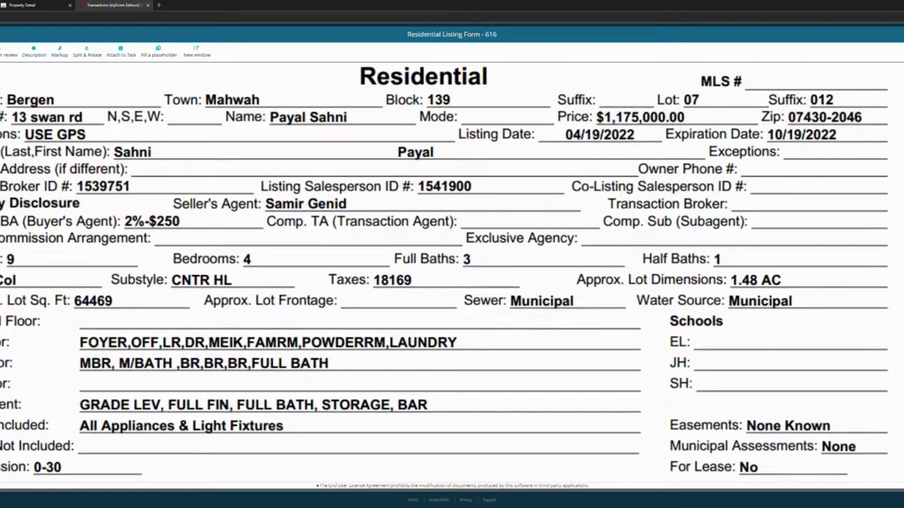
left_click(36, 5)
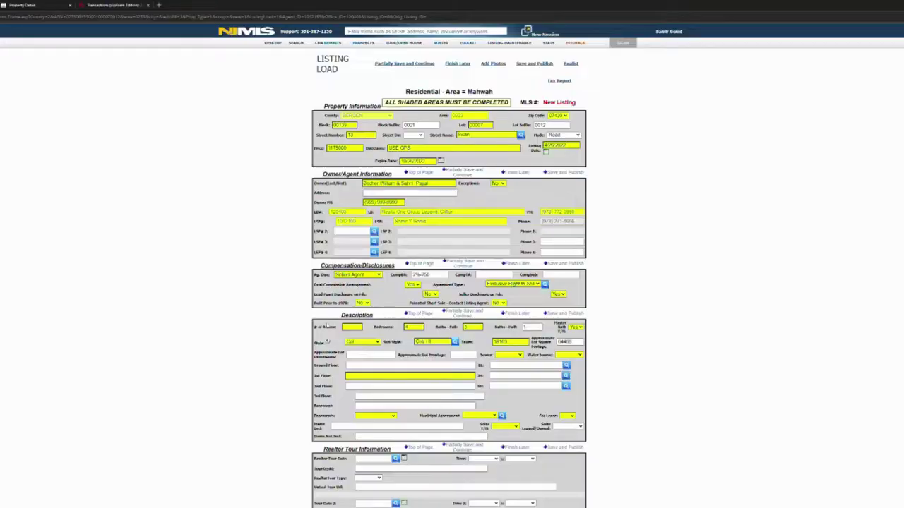
left_click(349, 329)
type("9")
Set Sewer and Water Source to Municipal, cross-checking the tax record and zipForm worksheet.
left_click(47, 7)
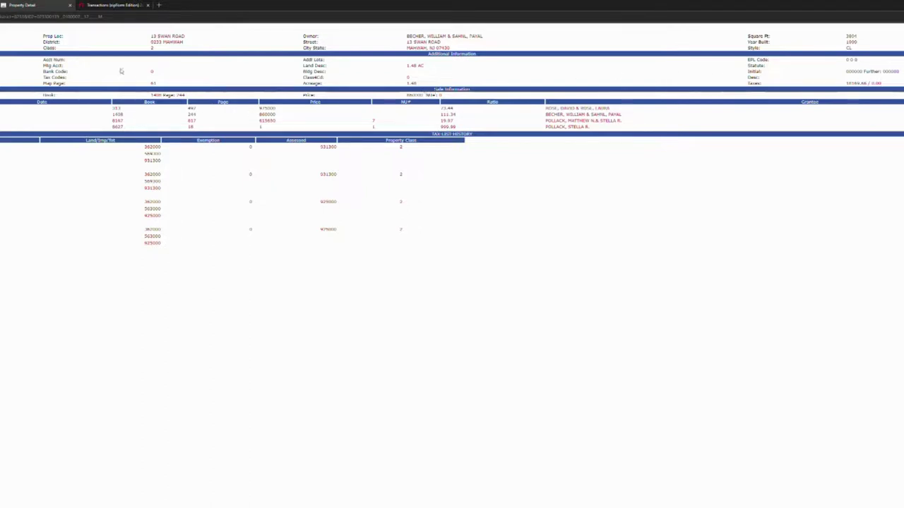
left_click(113, 4)
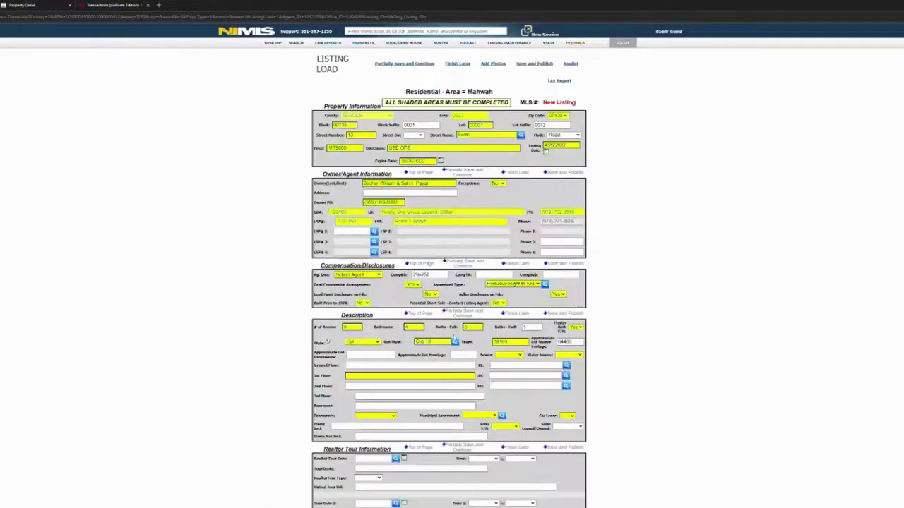
left_click(509, 355)
left_click(511, 373)
left_click(572, 374)
left_click(102, 5)
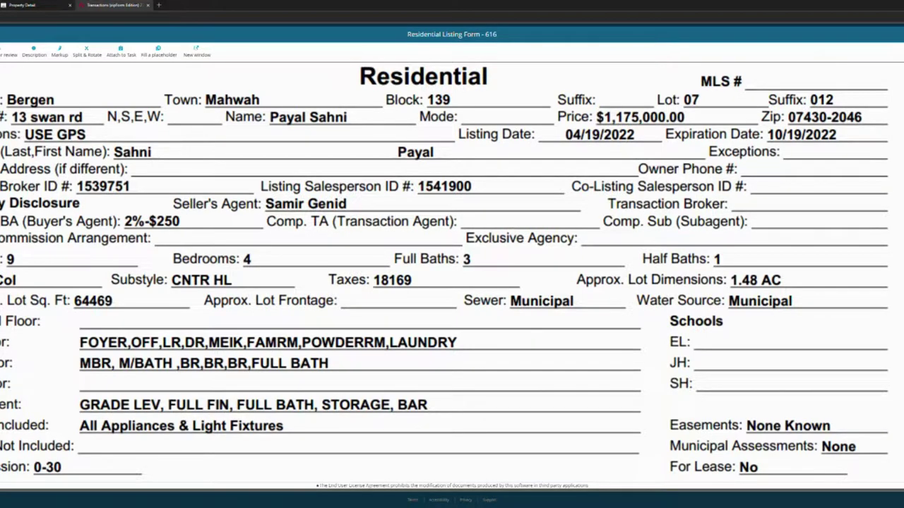
left_click(21, 5)
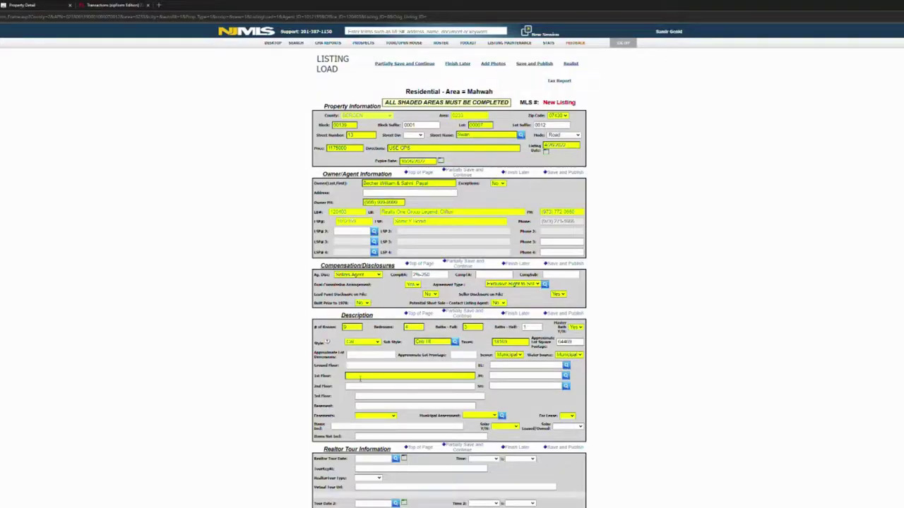
Enter the first-floor rooms (Foyer, living room, half bath, laundry, dining, FR), correcting the LR abbreviation.
left_click(360, 377)
type("Foyer")
type(", off living")
type("rm")
type(", EIK,")
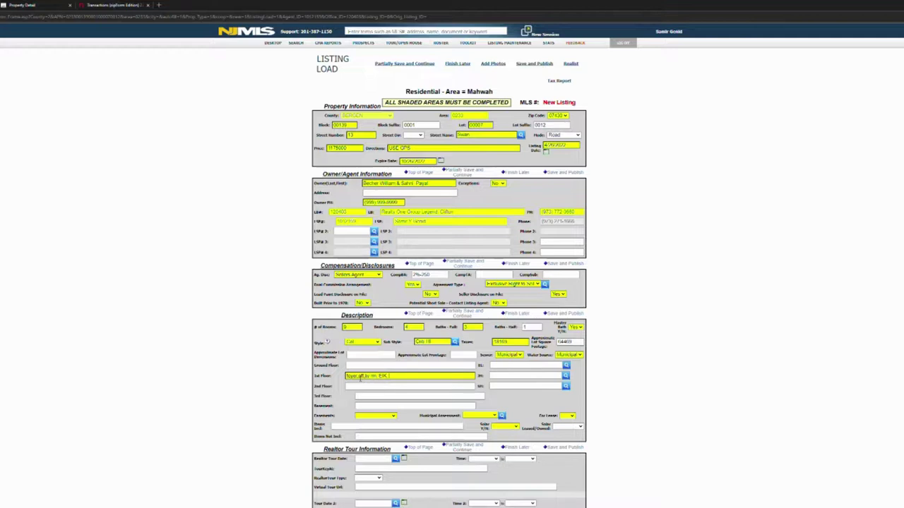
type("bath")
type("H")
type("B,")
type("laundr")
type("y, Din")
type("F")
type("R")
left_click(379, 376)
key("BackSpace")
key("BackSpace")
key("BackSpace")
key("BackSpace")
key("BackSpace")
type("R, FR")
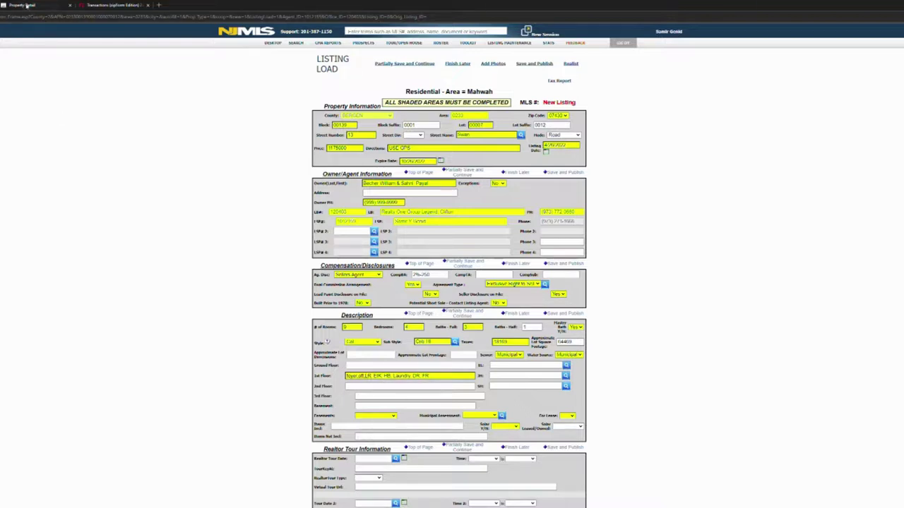
Check the zipForm worksheet, then enter 2nd-floor rooms Master Bed, Master Bath, 3 Beds, 2 Baths.
left_click(99, 5)
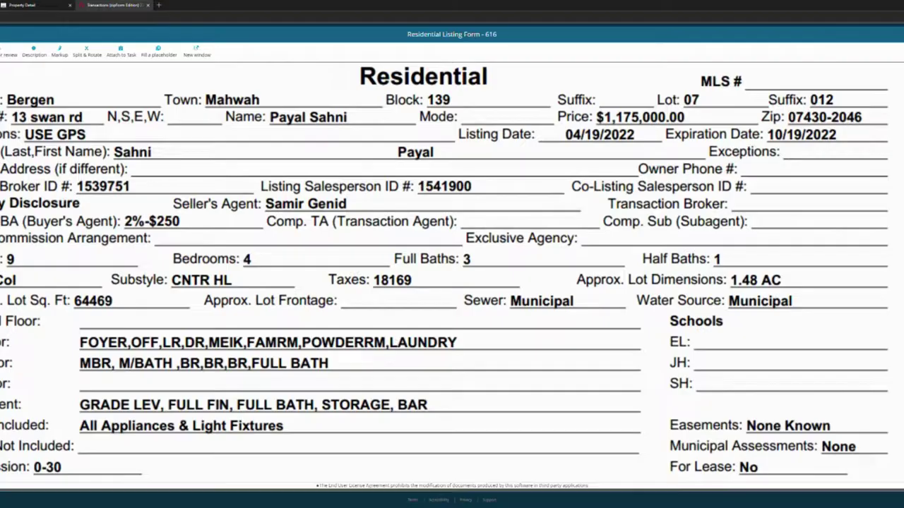
key("ctrl+shift+Tab")
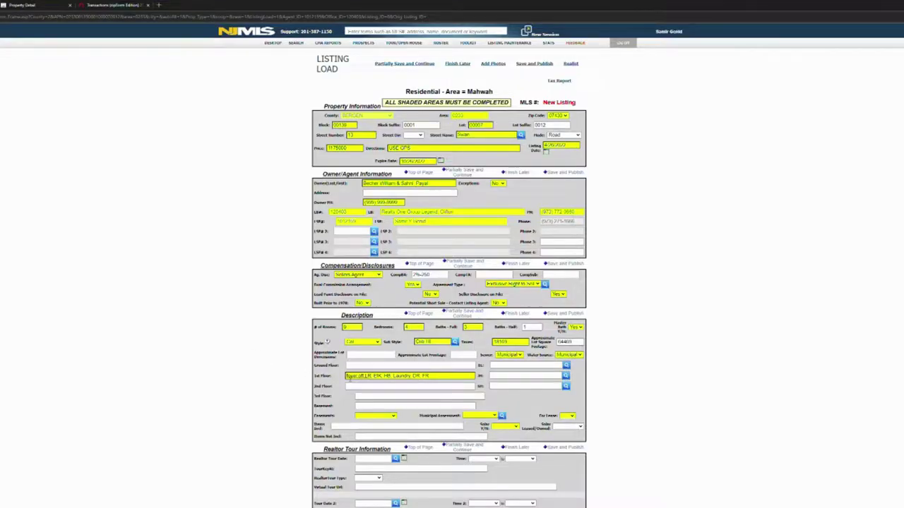
left_click(355, 382)
type("rms")
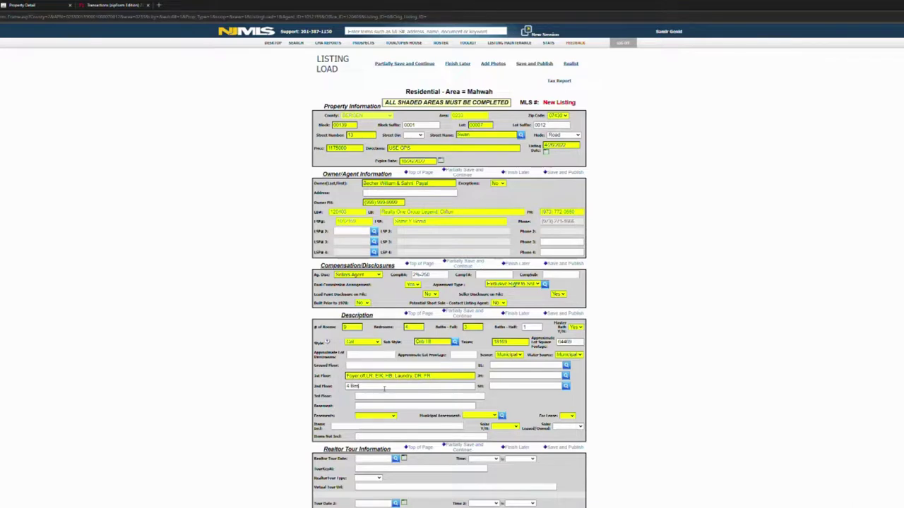
type(",")
key("BackSpace")
key("BackSpace")
key("BackSpace")
key("BackSpace")
key("BackSpace")
key("BackSpace")
key("BackSpace")
type("Master Bd")
type("d, MasterBath, 3 Beds, 2 Baths")
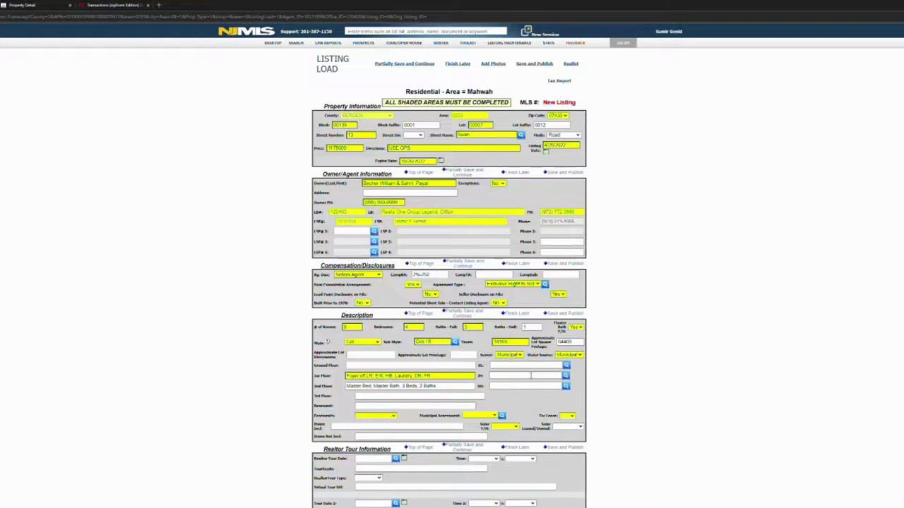
Choose Ramapo Ridge M.S. for junior high and Mahwah H.S. for high school from the lookups.
left_click(565, 366)
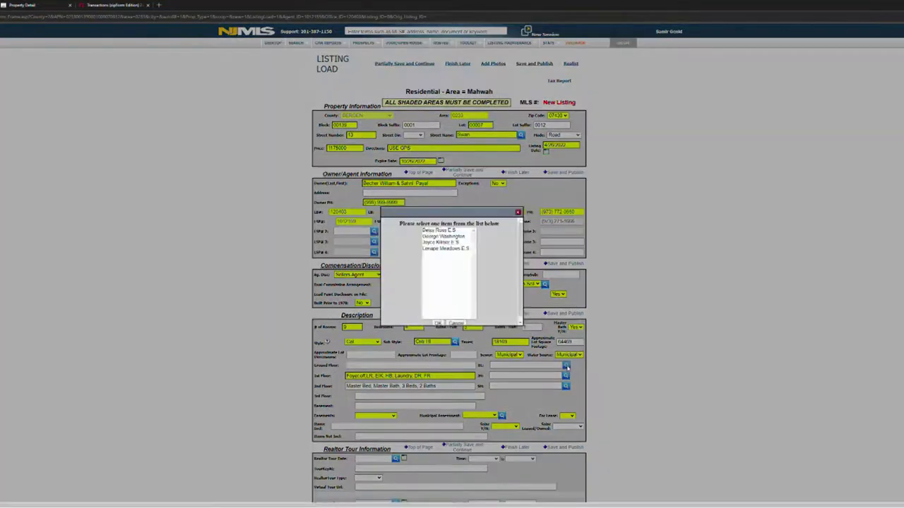
left_click(518, 212)
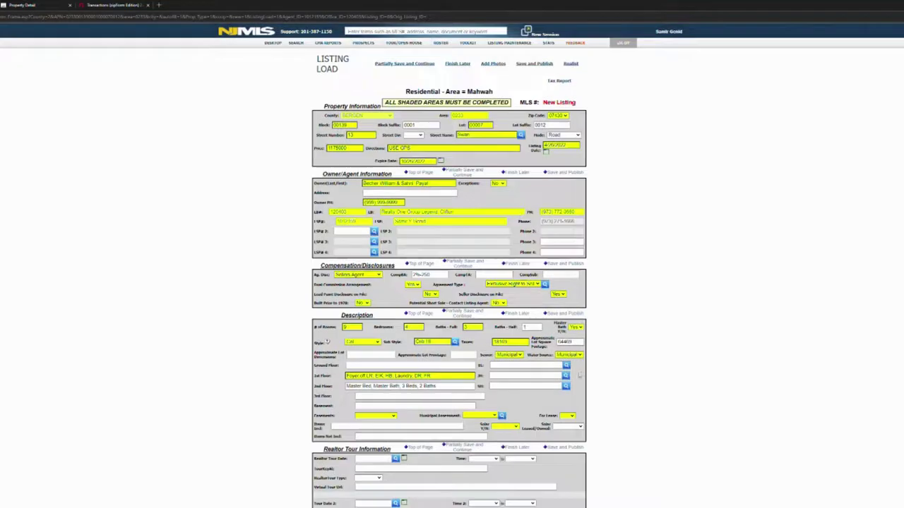
left_click(565, 376)
left_click(449, 231)
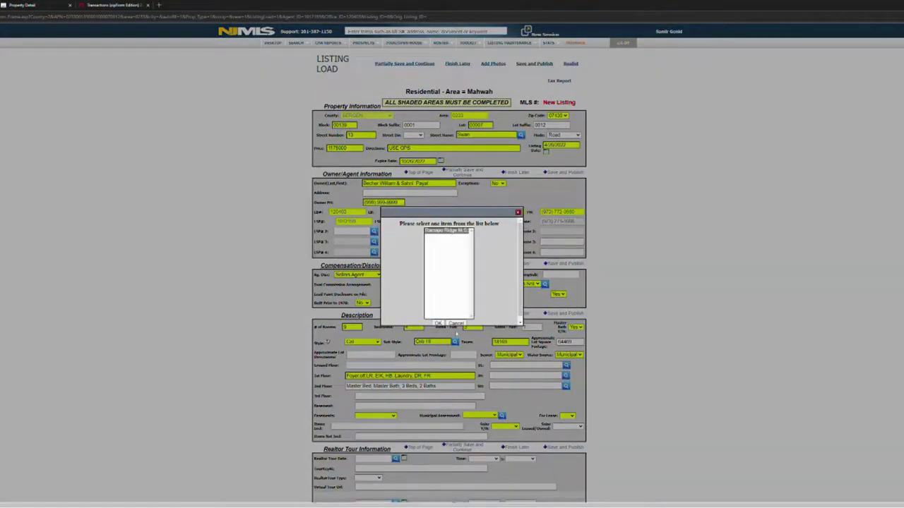
left_click(437, 322)
left_click(565, 386)
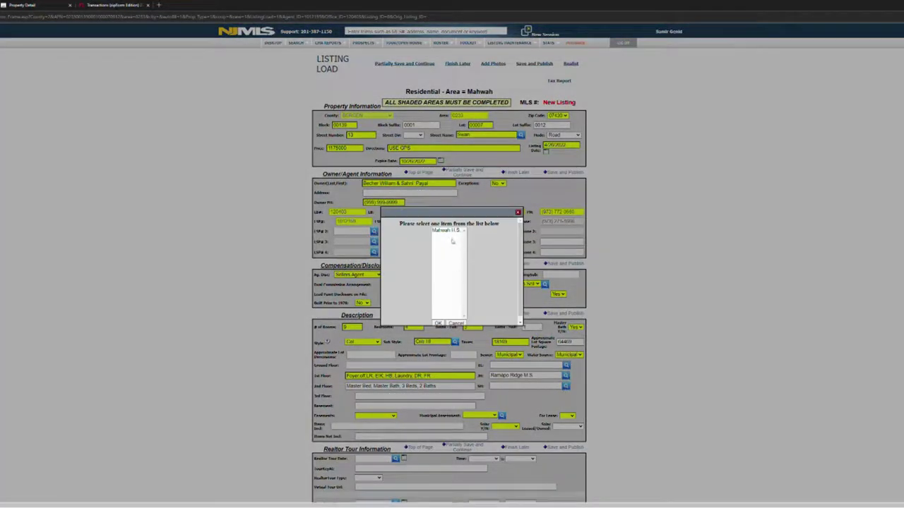
left_click(448, 231)
left_click(437, 322)
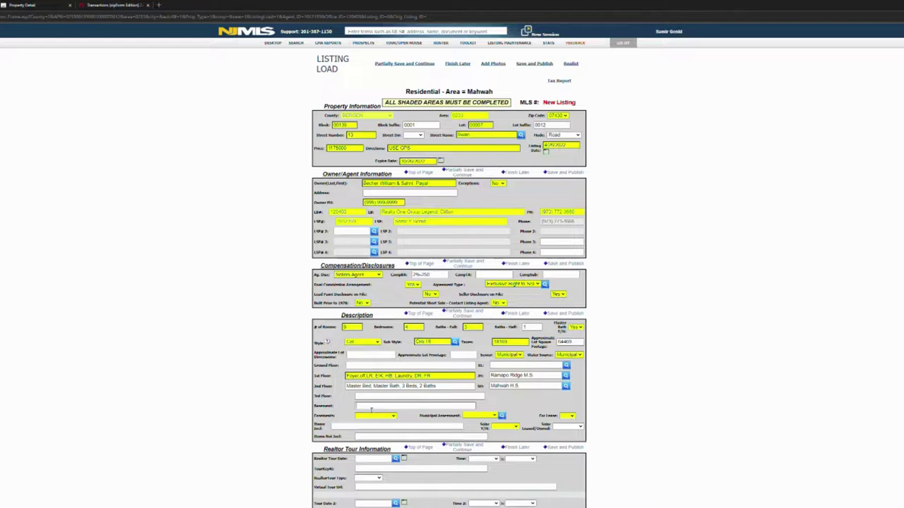
Describe the basement as Full, Finished, Walkout, Bath, Bar; set easements and assessments None Known, solar No.
left_click(370, 407)
type("Fu")
type("ll, Finishe")
type("d, Walkou")
type("t, Bath")
type(", Hi")
key("Tab")
key("n")
key("Tab")
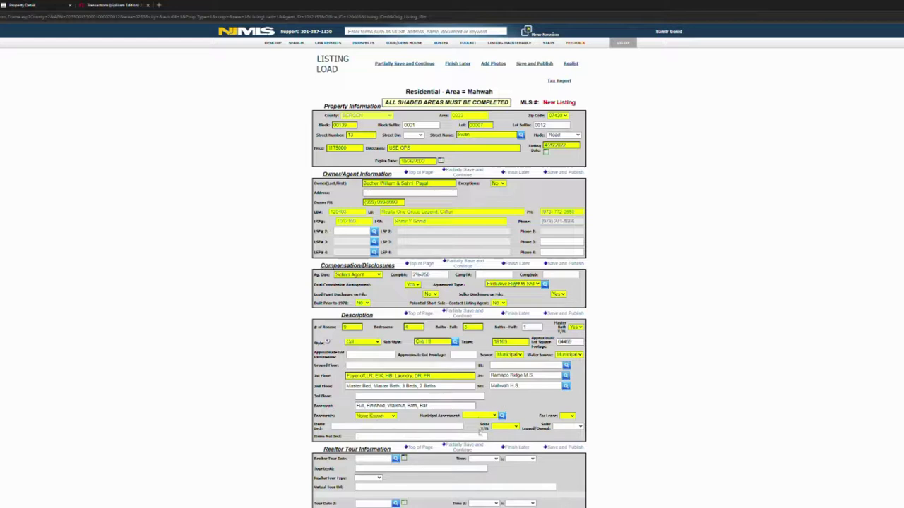
key("n")
key("Tab")
key("n")
List All Appliances and Outdoor Grill as included items and Personal Items as excluded.
left_click(385, 429)
type("All Applianc")
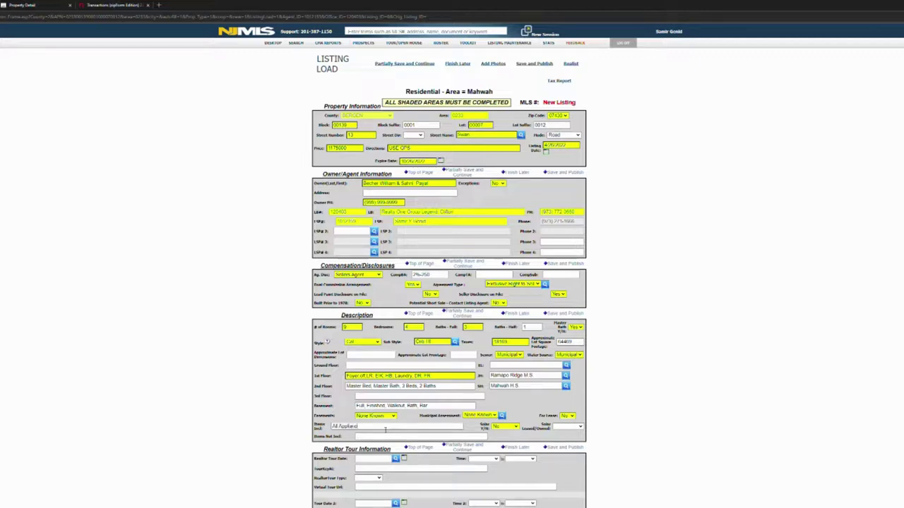
type("es")
left_click(386, 438)
left_click(374, 426)
type("a")
type("nd L")
type("tdoo")
type("r Gril")
type("l")
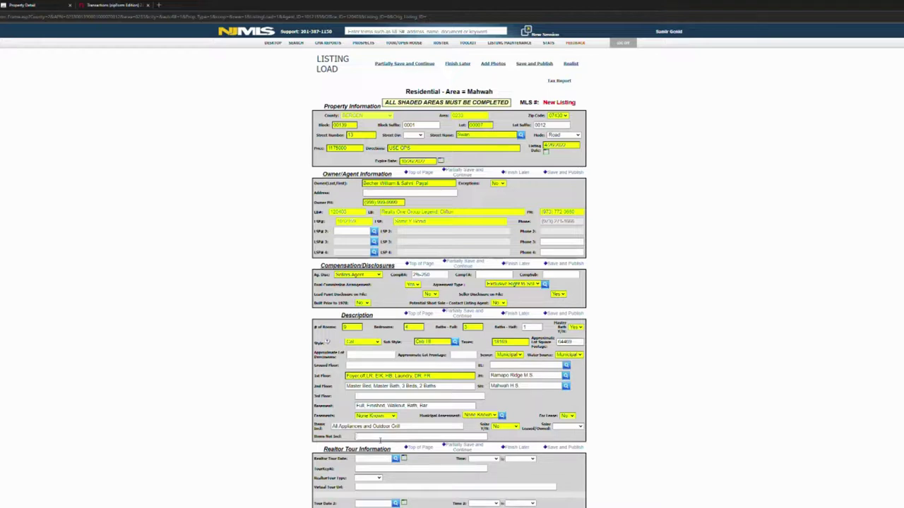
type("Pict")
type("ures")
type(" Items")
Pick 5/1/2022 as the public open house date for the 1:00–4:00 PM in-person showing.
scroll(517, 404, "down", 3)
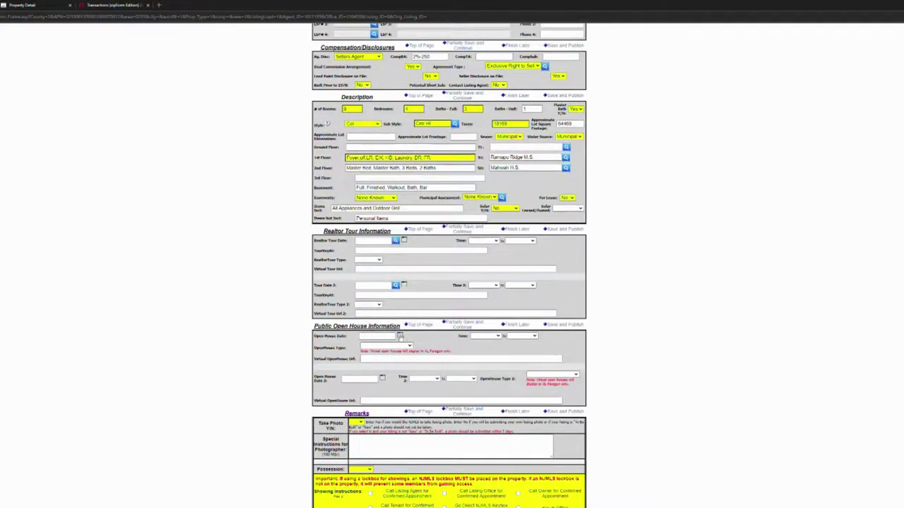
left_click(399, 337)
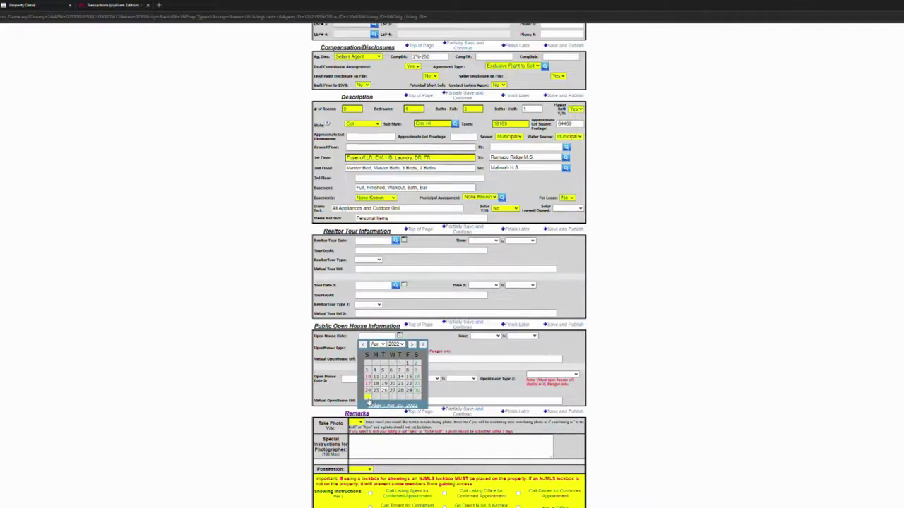
left_click(367, 399)
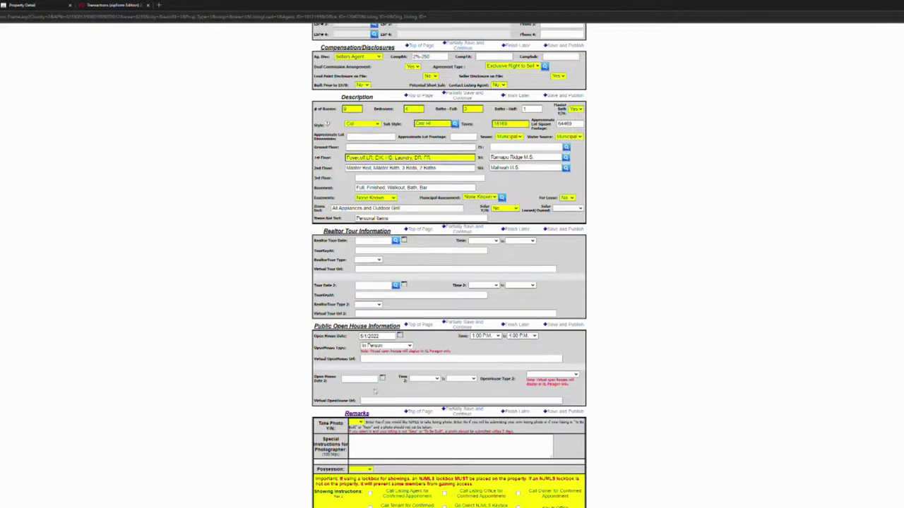
scroll(368, 384, "down", 2)
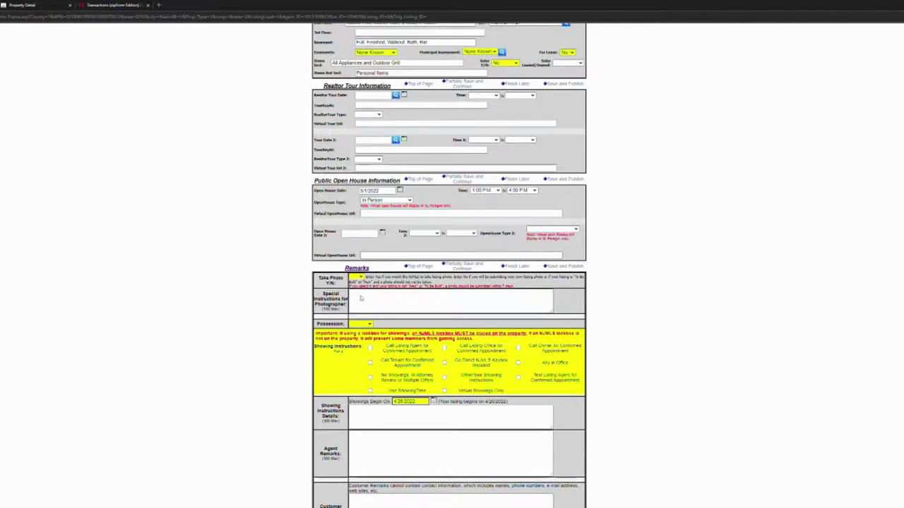
scroll(375, 297, "down", 1)
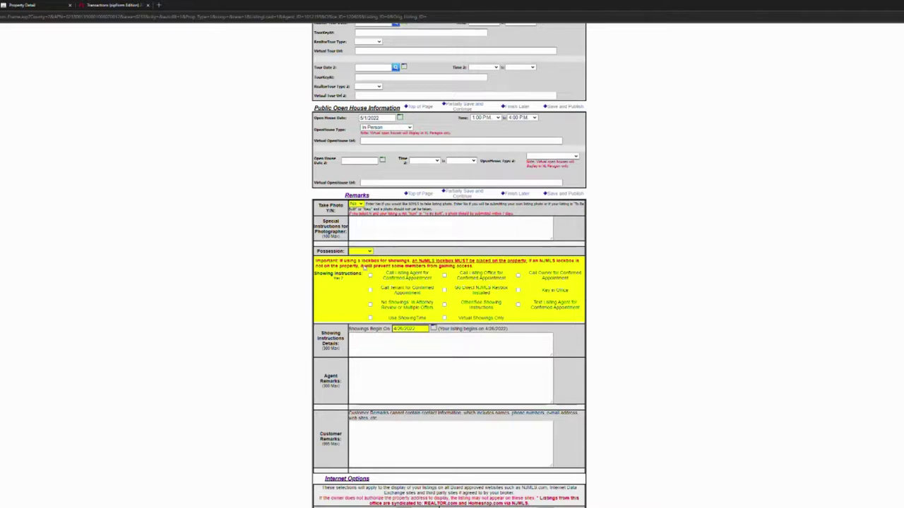
Set possession to 0-30, tick Use ShowingTime, and enter 'Please Use ShowingTime' as showing details.
left_click(364, 267)
left_click(370, 319)
left_click(389, 344)
type("Pleas")
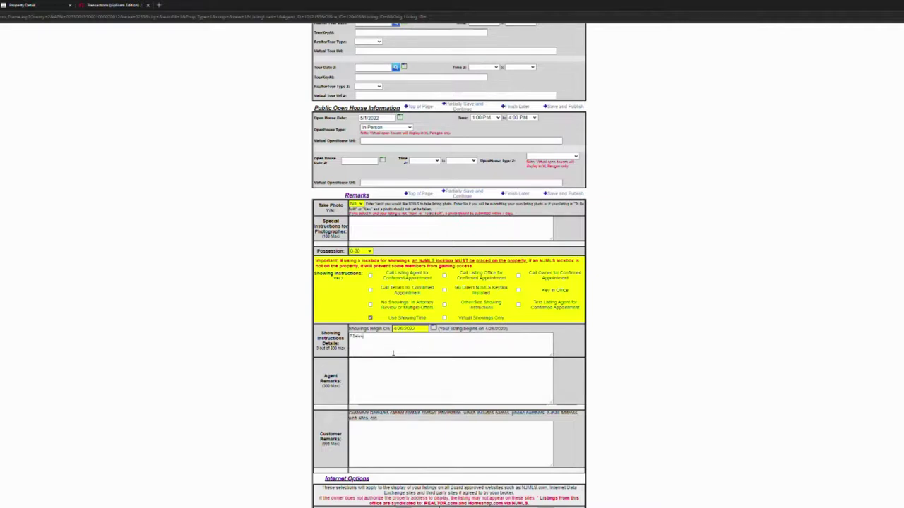
type("e Use ShowingTime")
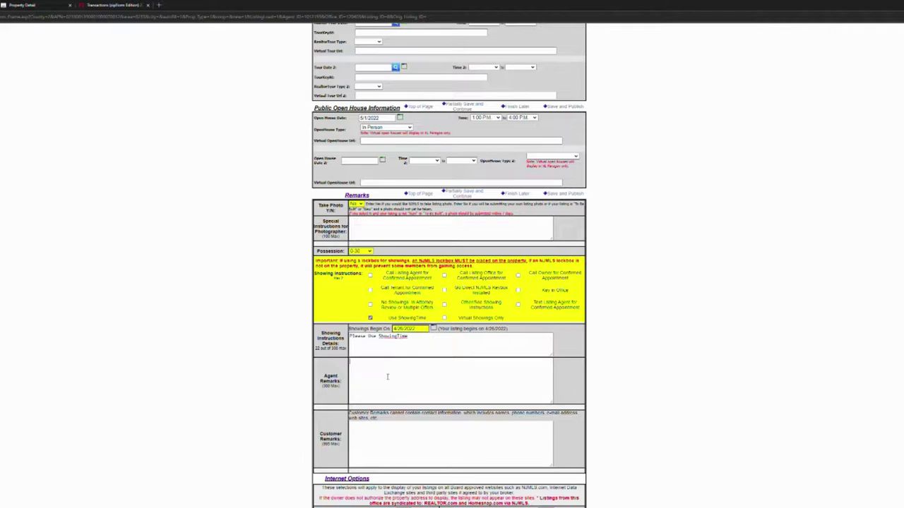
scroll(387, 376, "down", 2)
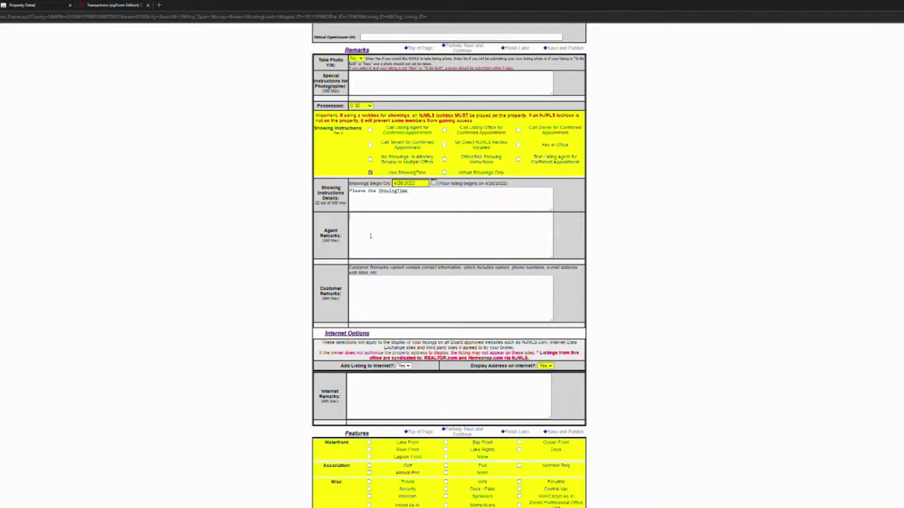
Write 'Furniture is for sale.' in Agent Remarks, leaving Customer and Internet Remarks blank.
type("t")
type("Furniture is")
type(" for sale")
type(".")
scroll(384, 290, "down", 2)
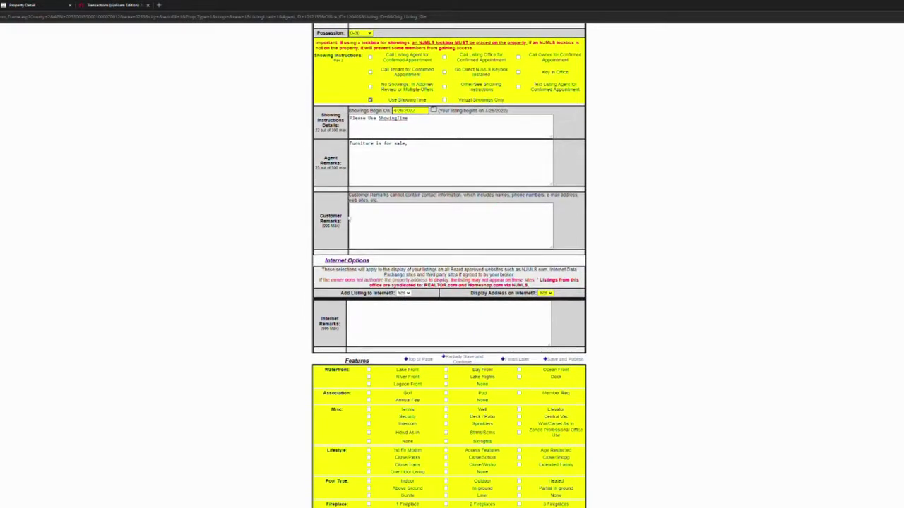
left_click(437, 206)
left_click_drag(349, 194, 451, 200)
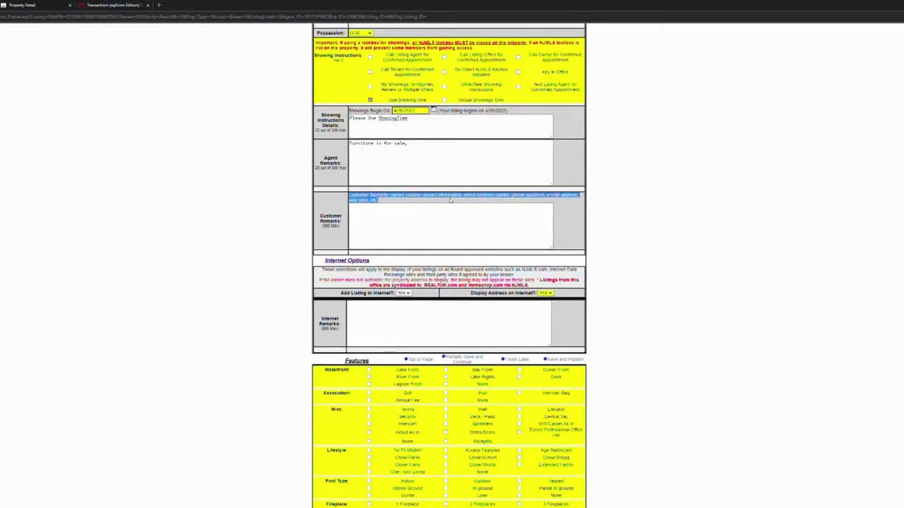
left_click(441, 222)
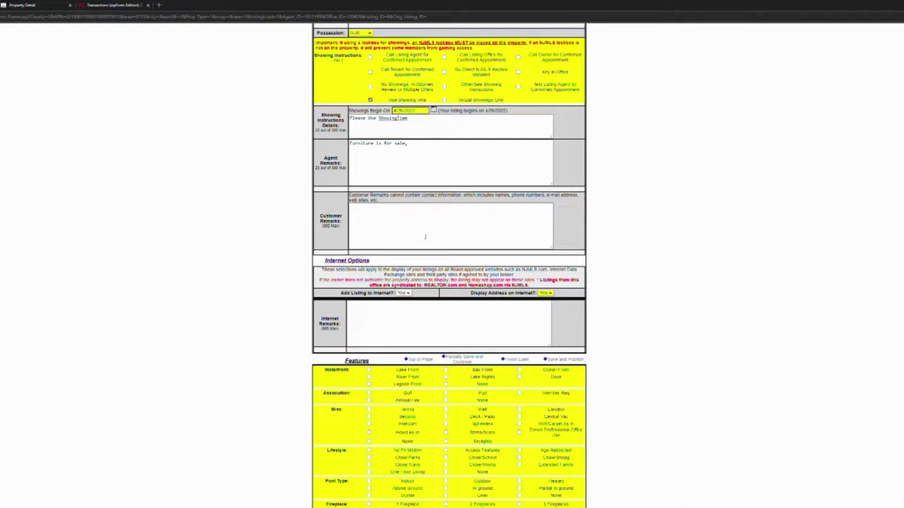
left_click(370, 318)
scroll(444, 331, "down", 2)
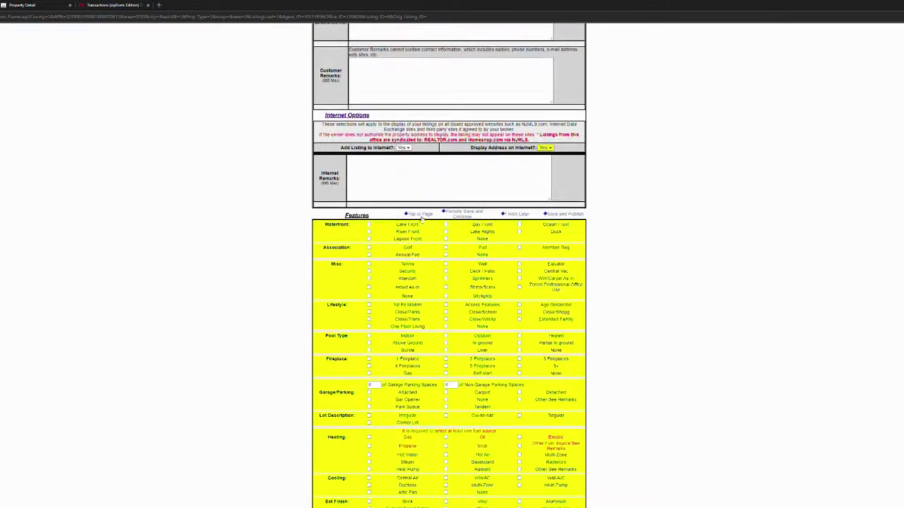
scroll(427, 168, "down", 2)
scroll(427, 167, "up", 2)
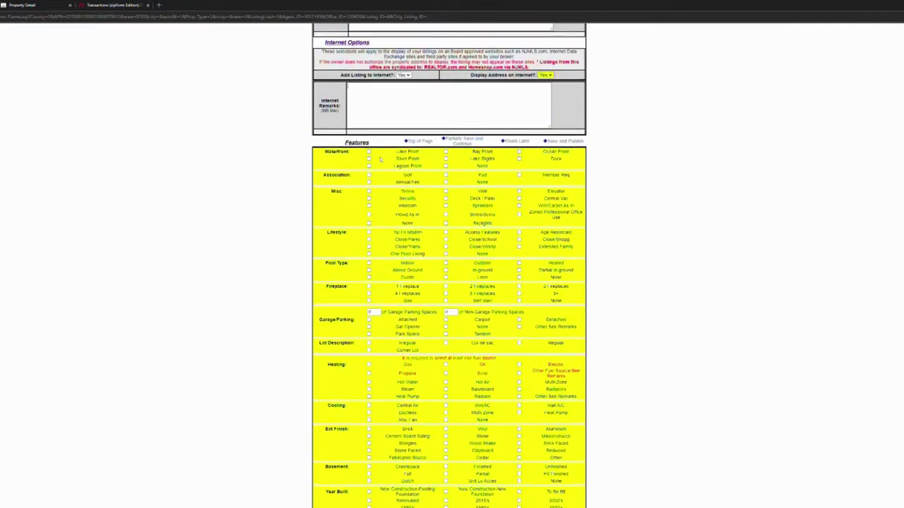
scroll(370, 157, "down", 1)
scroll(370, 156, "down", 3)
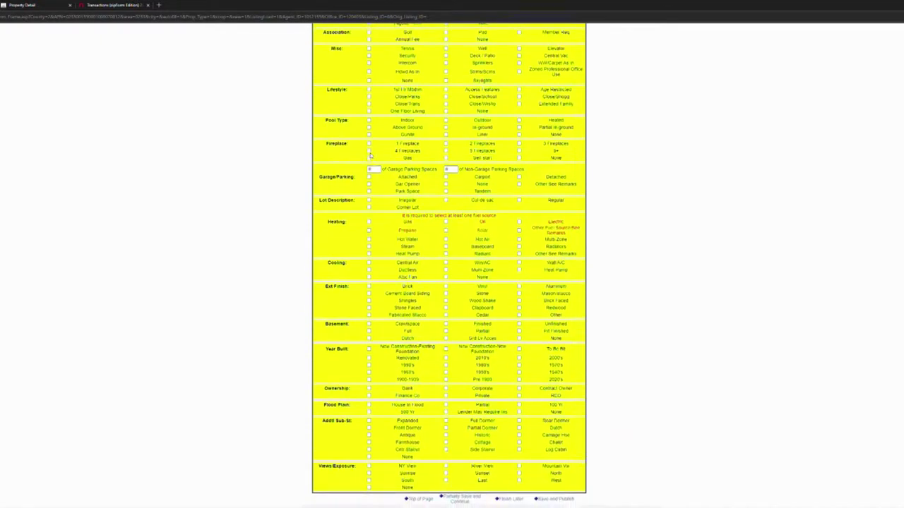
scroll(371, 151, "up", 2)
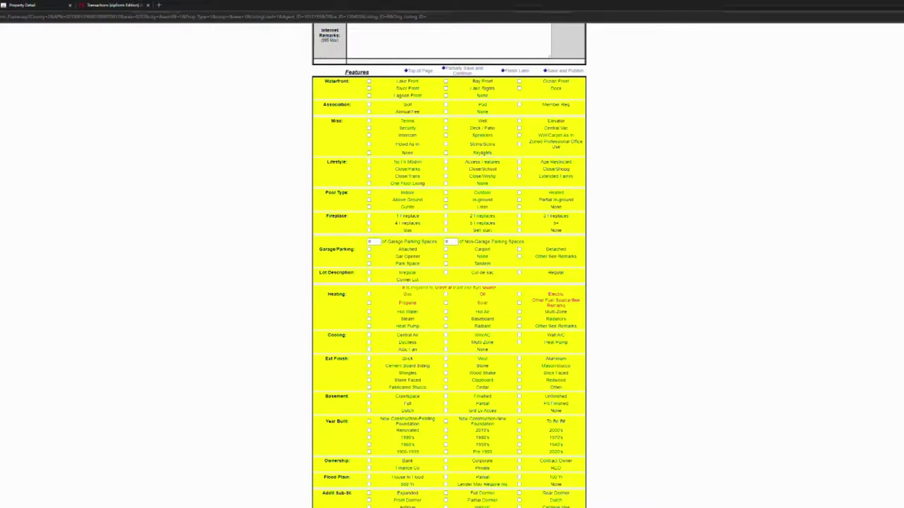
left_click(127, 6)
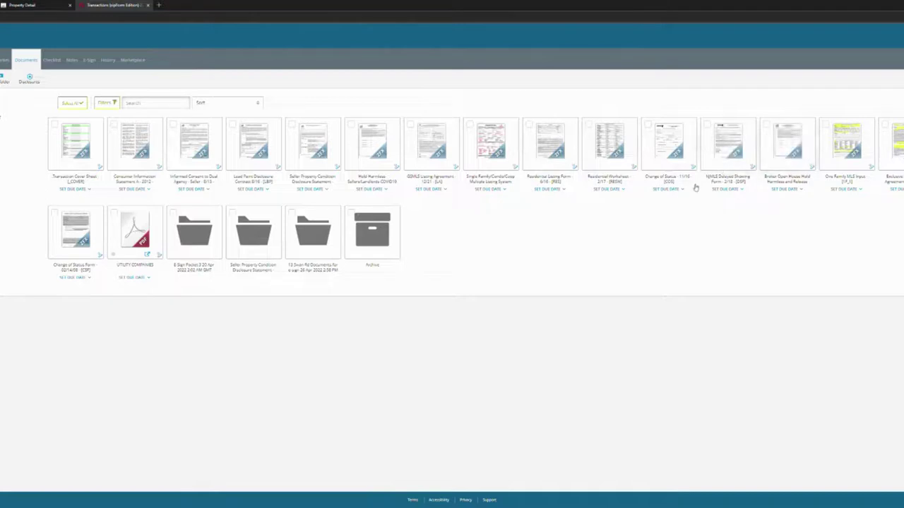
View the zipForm Residential Worksheet, then switch back to the NJMLS listing.
left_click(608, 144)
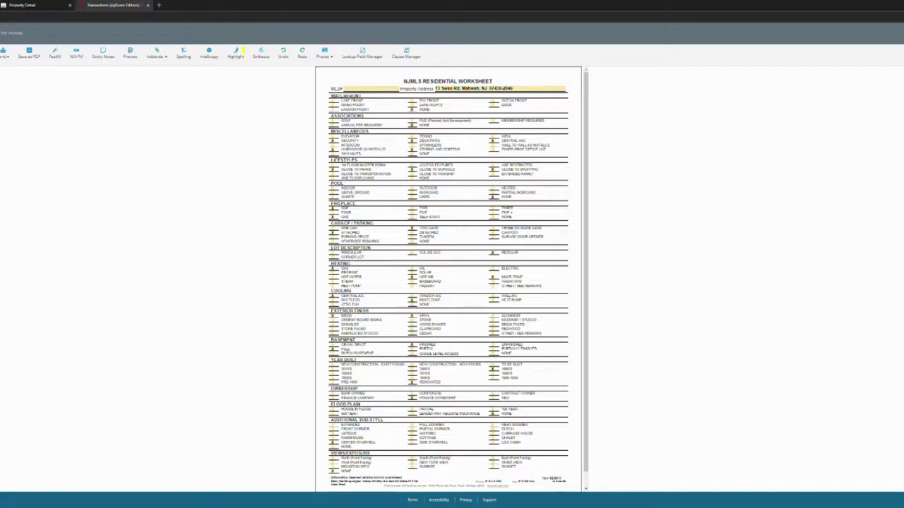
key("ctrl+Tab")
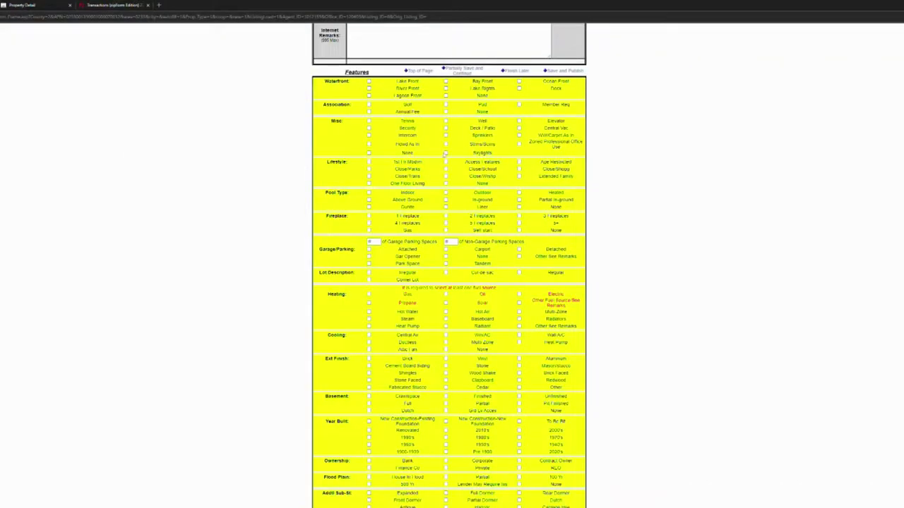
Check waterfront None, Annual Fee, Security, Deck/Patio, Sprinklers, Skylights, and Close/School, Shopg, Trans.
left_click(445, 96)
left_click(369, 111)
left_click(368, 129)
left_click(445, 128)
left_click(369, 144)
left_click(445, 135)
left_click(445, 144)
left_click(445, 153)
left_click(445, 170)
left_click(520, 169)
left_click(368, 176)
Check a Liner pool, 1 gas fireplace and attached garage with 2 garage spaces.
left_click(520, 208)
left_click(369, 216)
left_click(369, 231)
double_click(369, 241)
type("2")
left_click(368, 249)
type("1")
Check Regular lot, Hot Air and Multi-Zone heat, Central Air, Vinyl exterior, and Full, Finished basement.
left_click(519, 273)
scroll(515, 277, "down", 2)
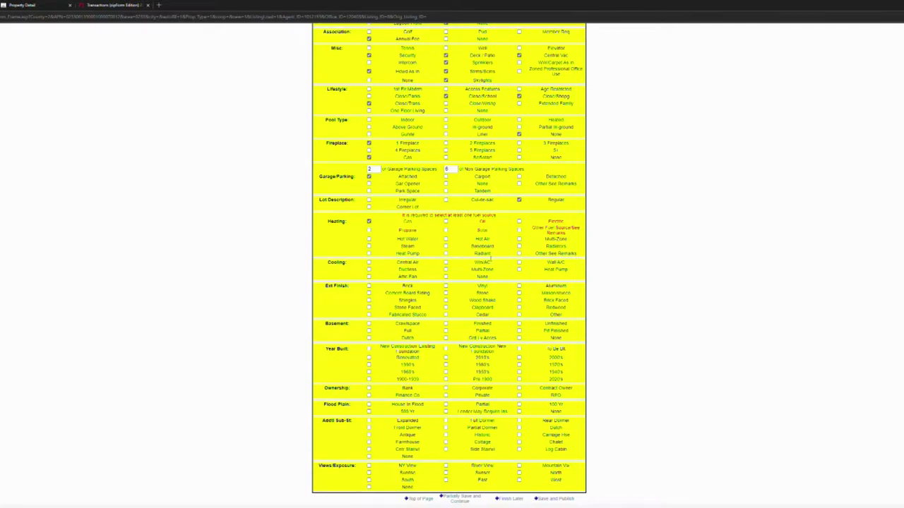
left_click(445, 240)
left_click(368, 263)
left_click(445, 270)
left_click(519, 240)
left_click(445, 286)
left_click(369, 331)
left_click(446, 324)
Check 2010's, Private ownership, Cntr Stairs and views None, then partially save the listing.
left_click(520, 359)
left_click(445, 396)
left_click(369, 450)
left_click(369, 487)
left_click(460, 498)
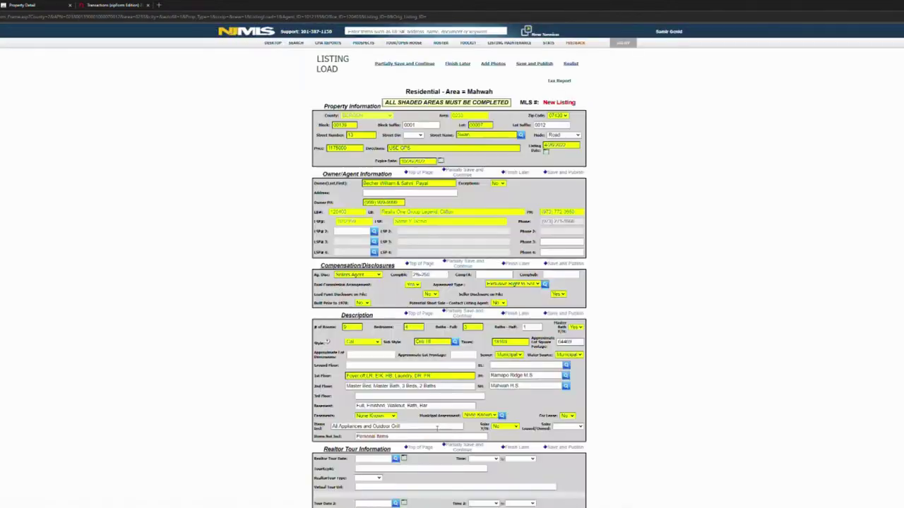
Scroll through the reloaded Remarks and Features sections to confirm the saved entries.
scroll(477, 375, "down", 10)
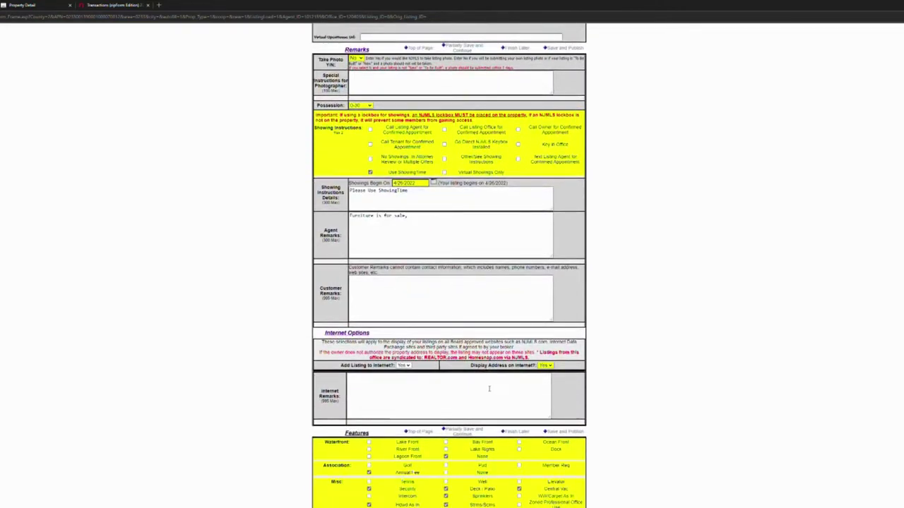
scroll(487, 385, "down", 5)
scroll(484, 381, "up", 18)
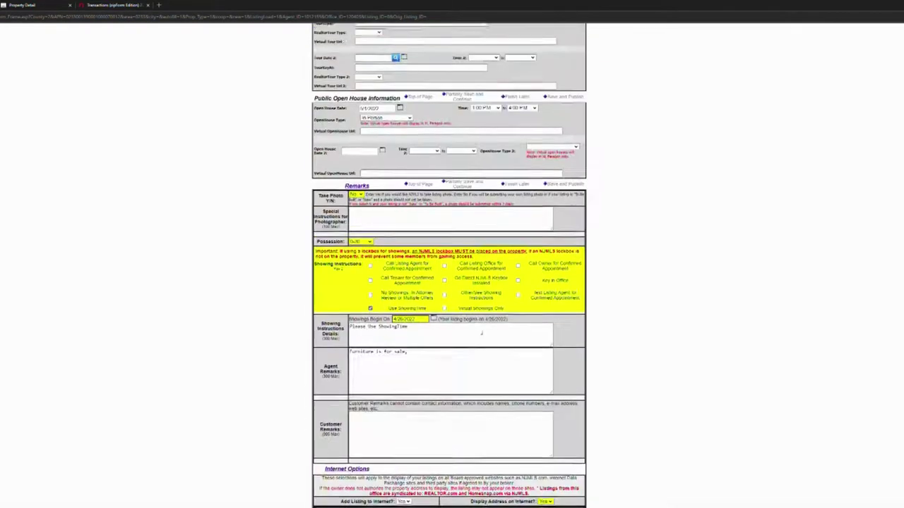
scroll(484, 342, "up", 1)
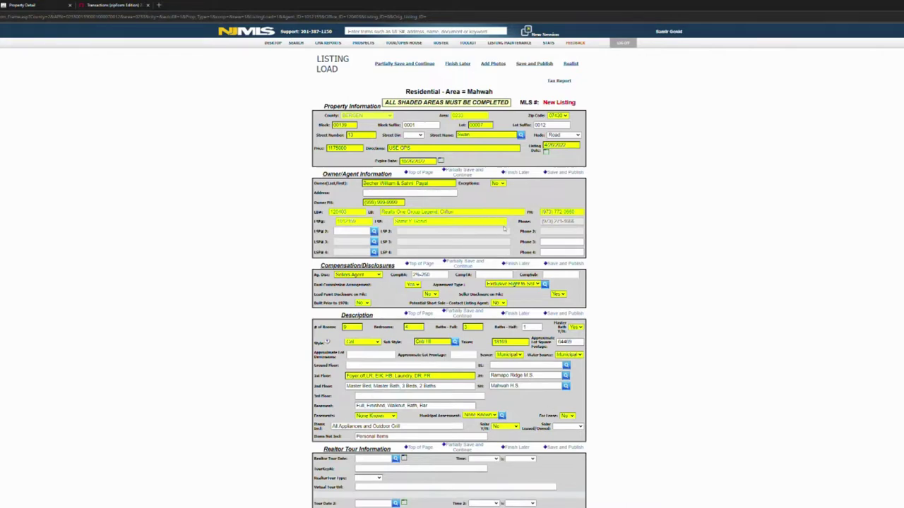
scroll(504, 228, "down", 7)
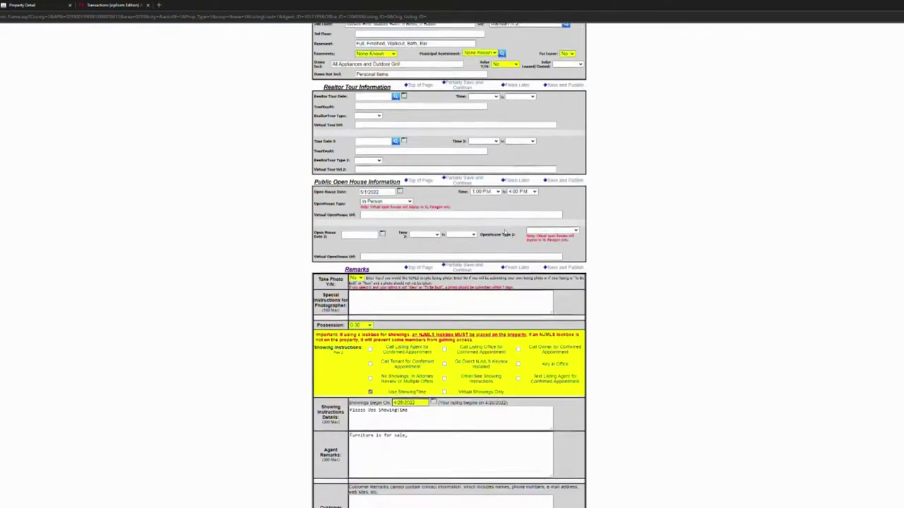
scroll(513, 223, "down", 4)
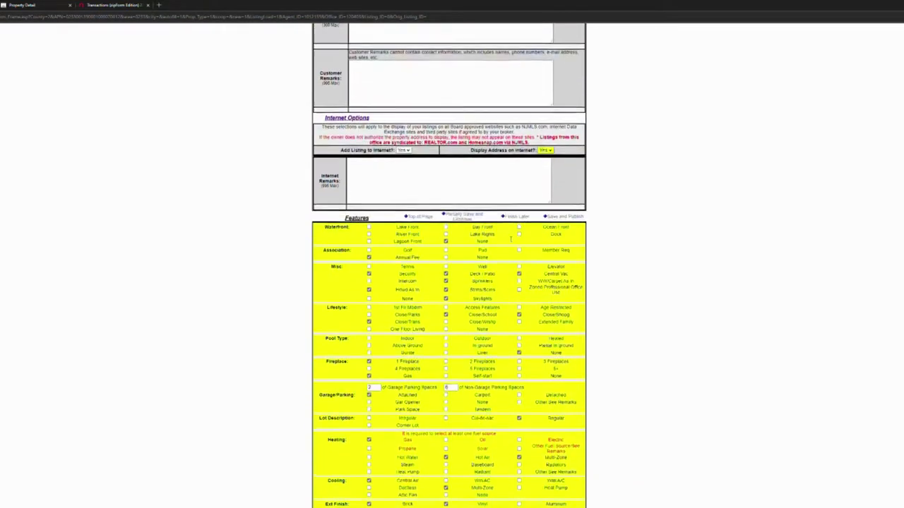
scroll(513, 223, "down", 3)
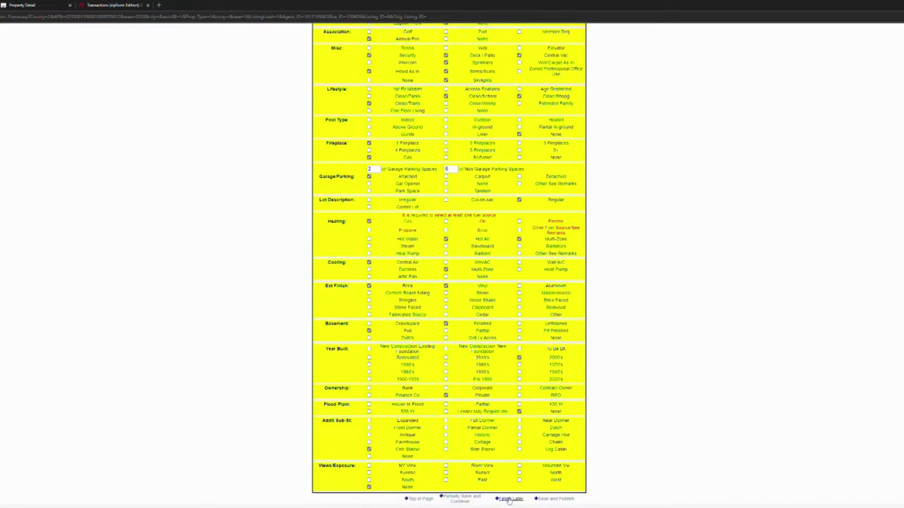
Partially save the Mahwah listing, then use Finish Later at the bottom of the form to close it.
left_click(466, 499)
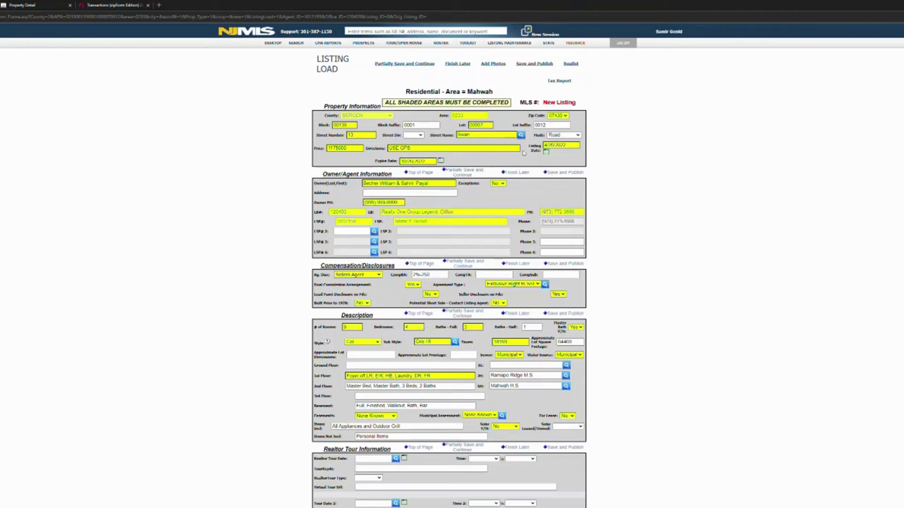
scroll(524, 151, "down", 1)
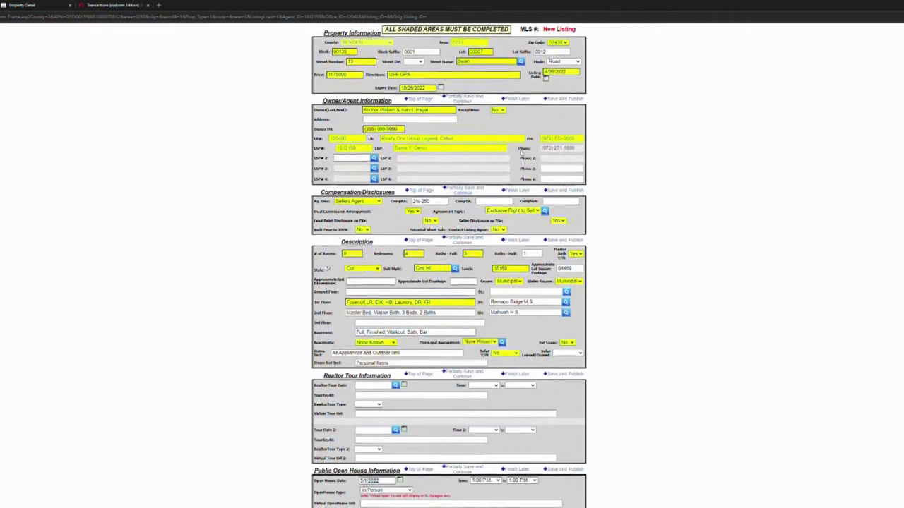
scroll(521, 152, "down", 2)
scroll(521, 153, "down", 4)
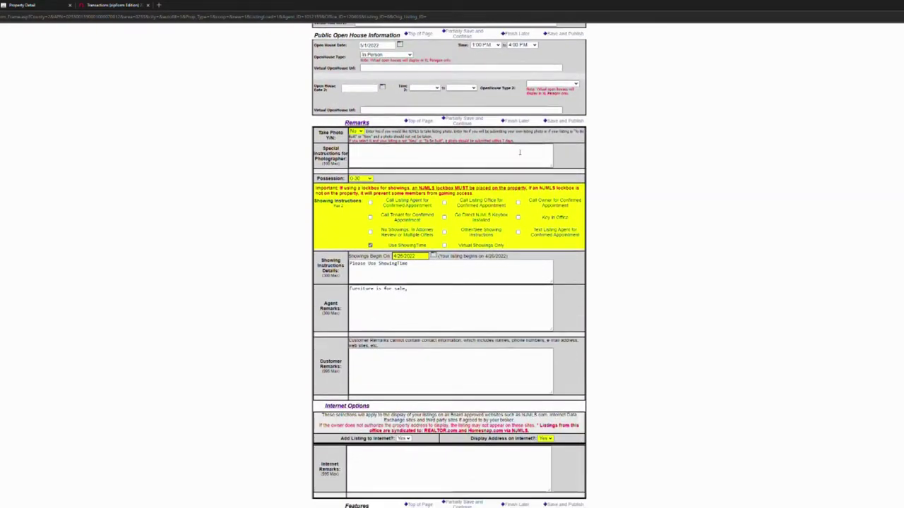
scroll(520, 152, "down", 1)
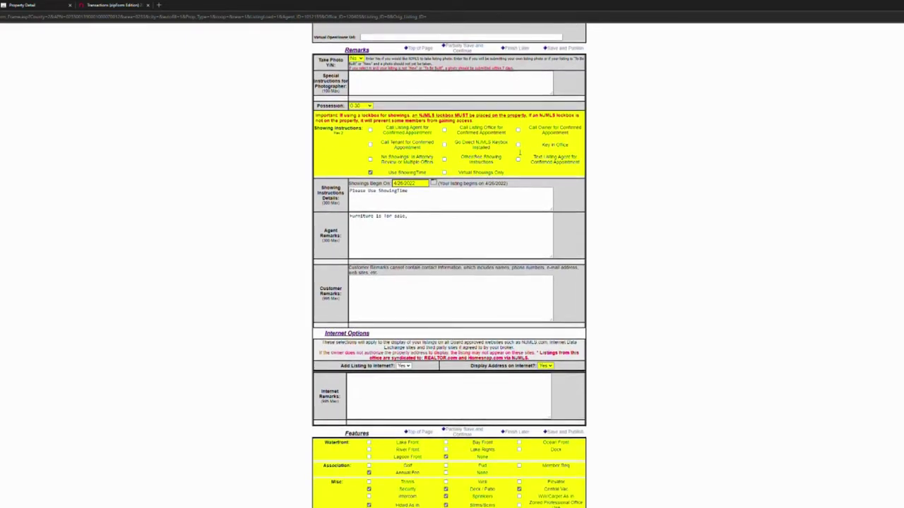
scroll(517, 158, "down", 1)
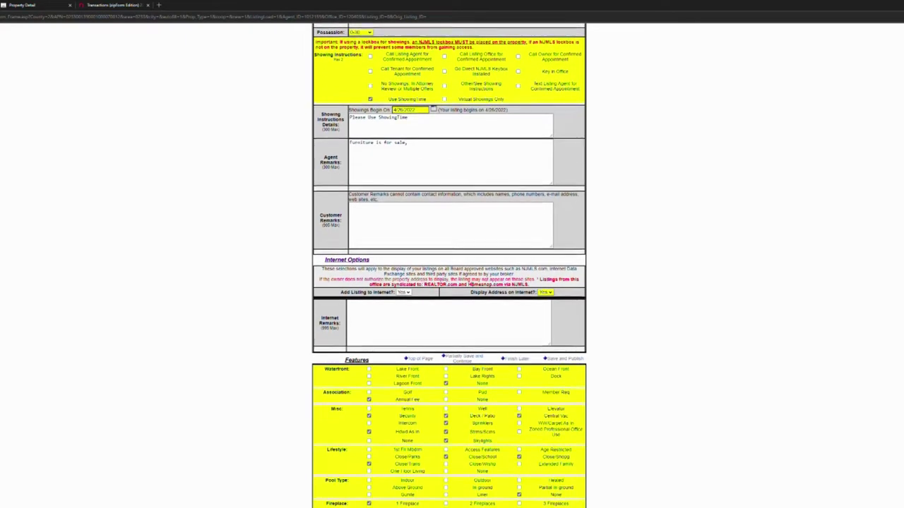
scroll(471, 285, "down", 3)
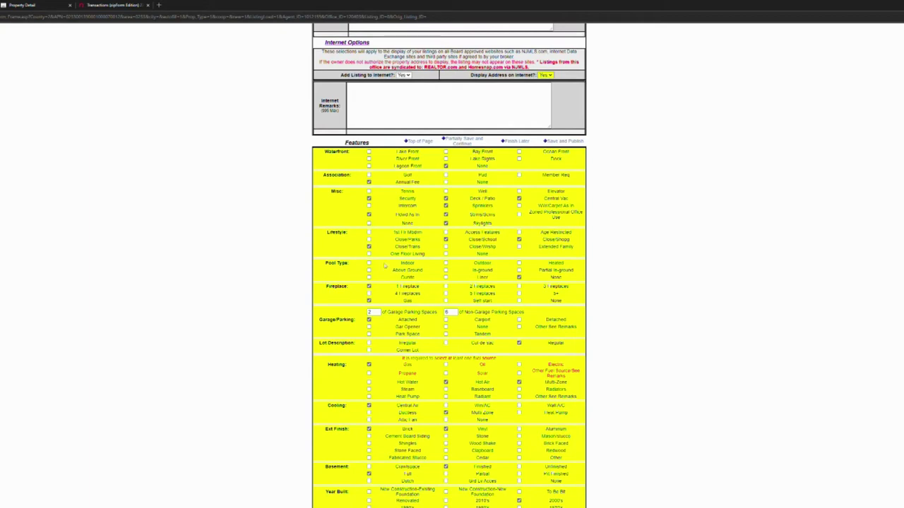
scroll(480, 318, "down", 2)
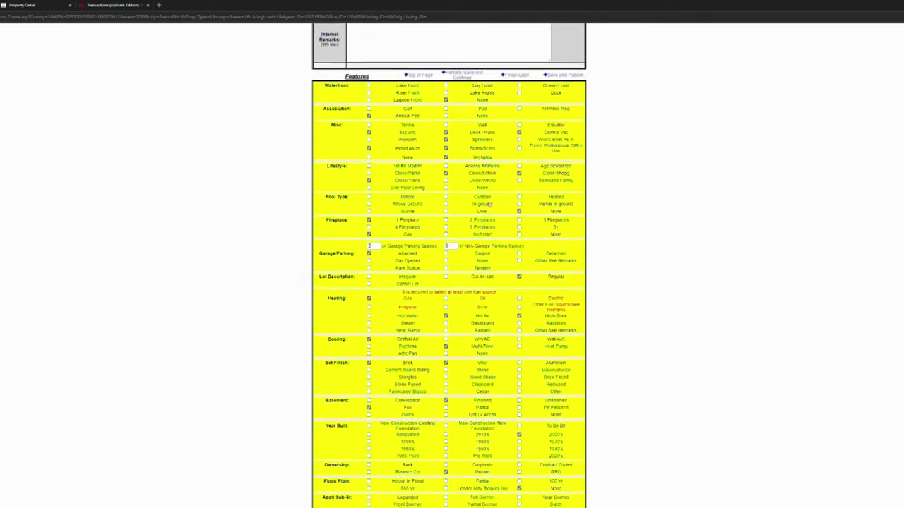
left_click(502, 500)
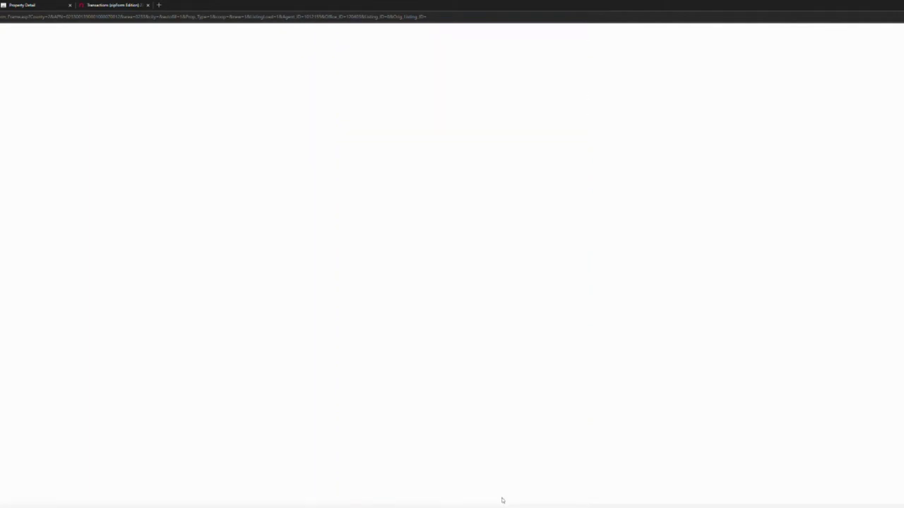